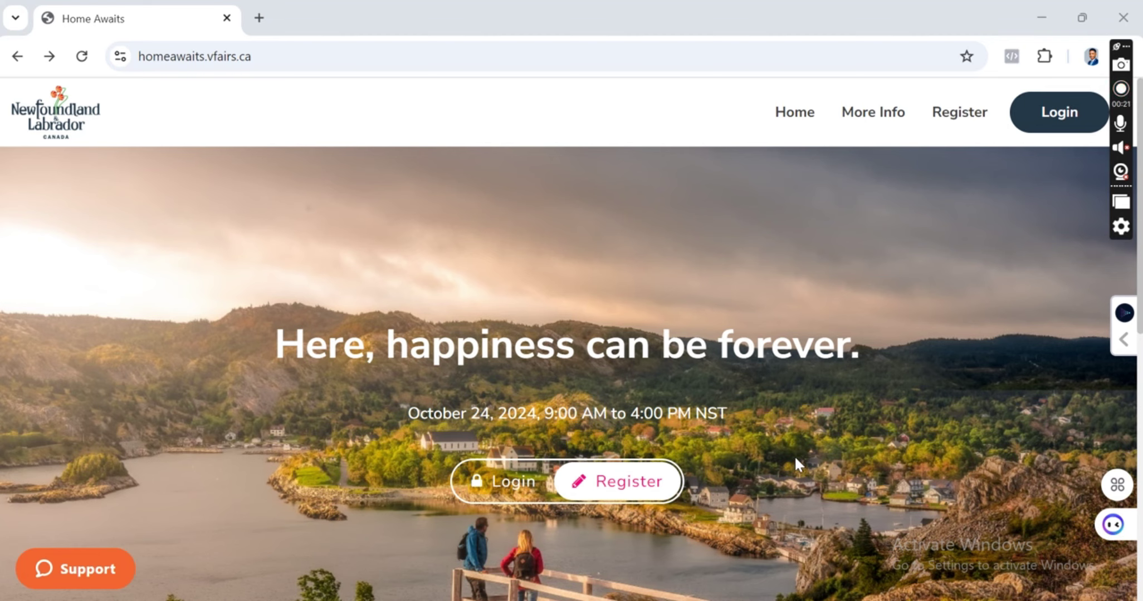
Browse the Home Awaits landing page and open its Register form.
scroll(760, 437, down, 3)
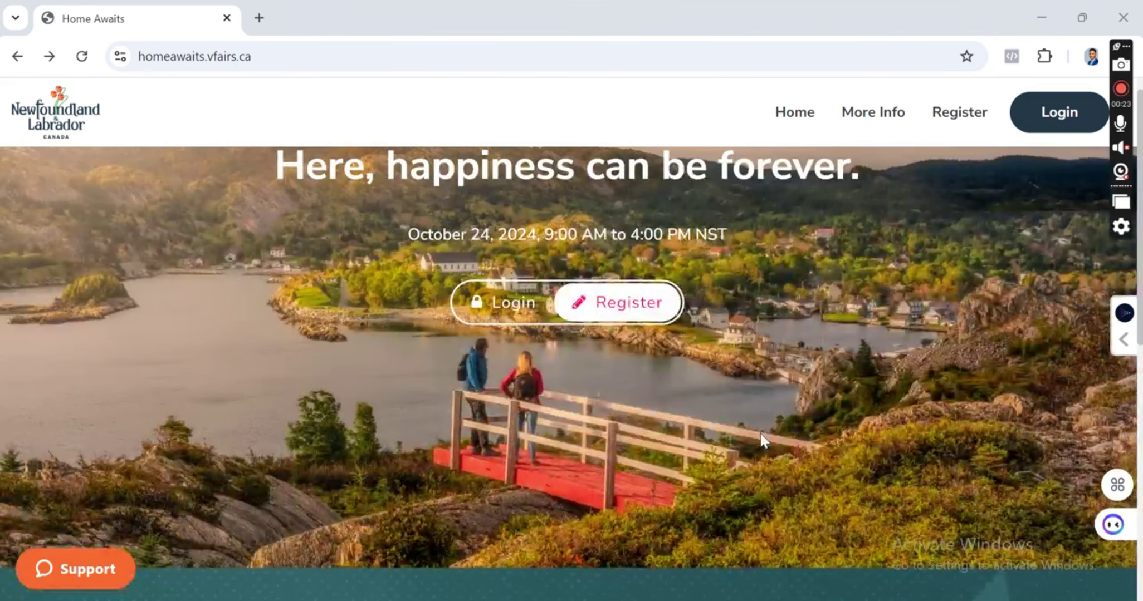
scroll(761, 440, up, 3)
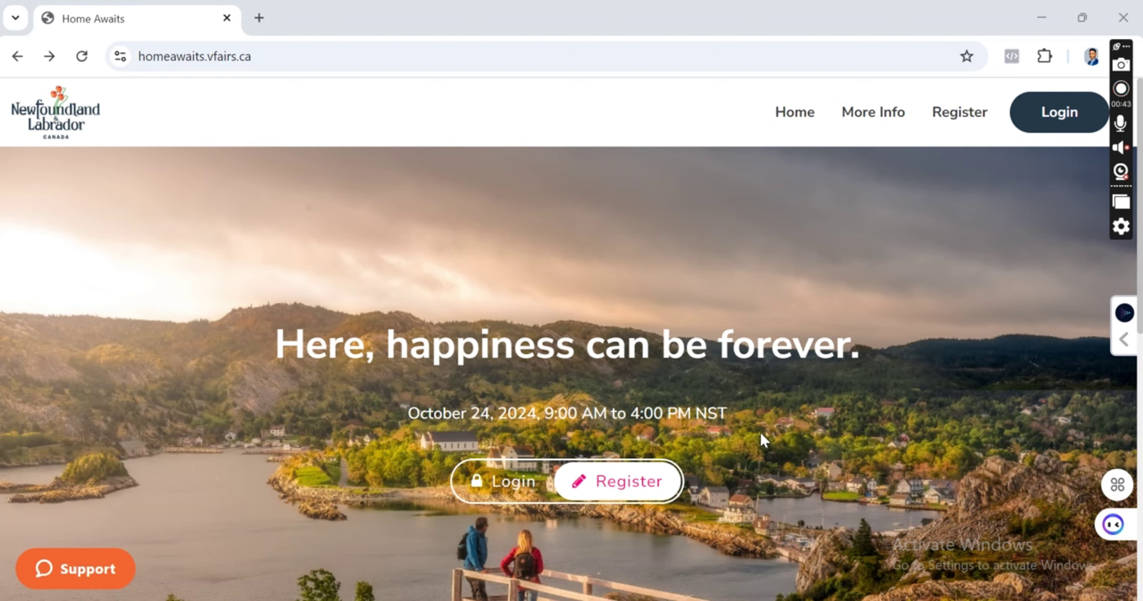
scroll(632, 337, down, 5)
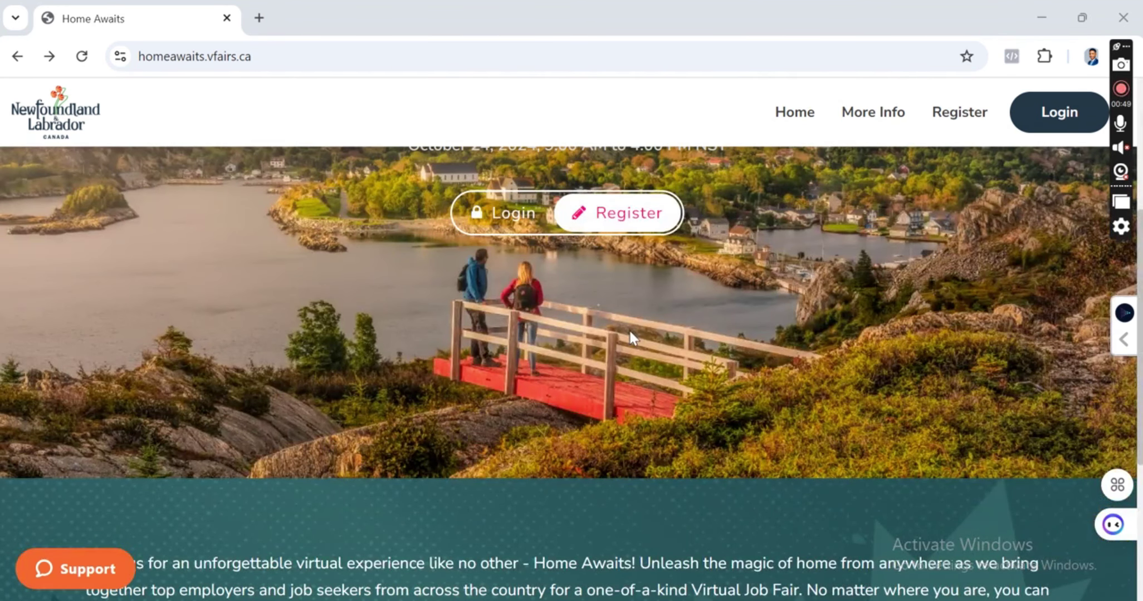
scroll(630, 332, up, 5)
scroll(630, 332, down, 5)
scroll(629, 328, down, 5)
scroll(629, 332, up, 5)
scroll(768, 249, up, 5)
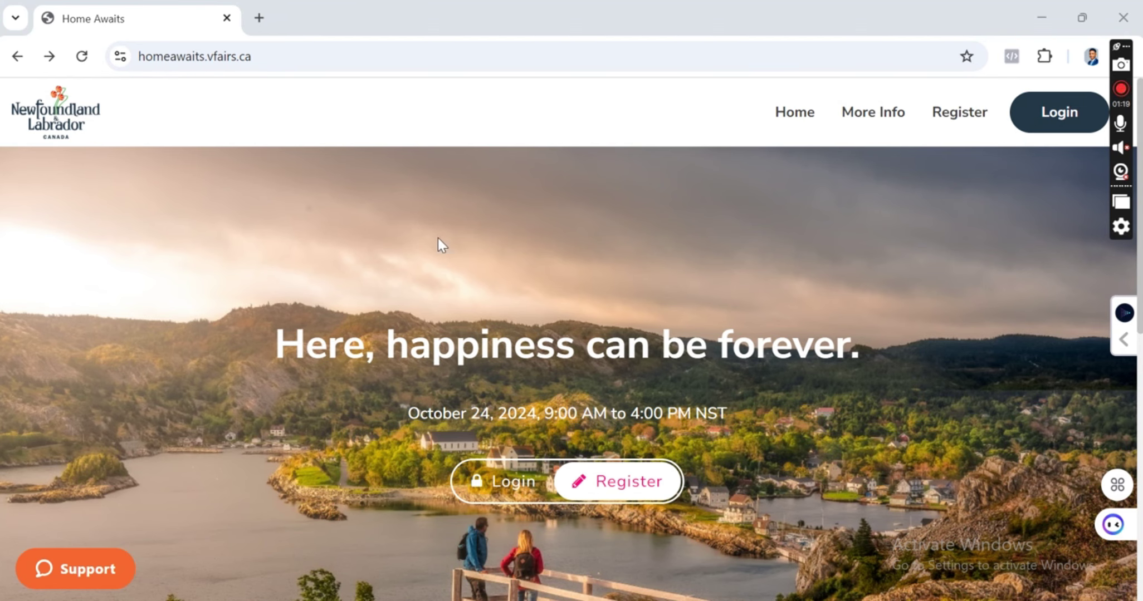
scroll(470, 277, down, 2)
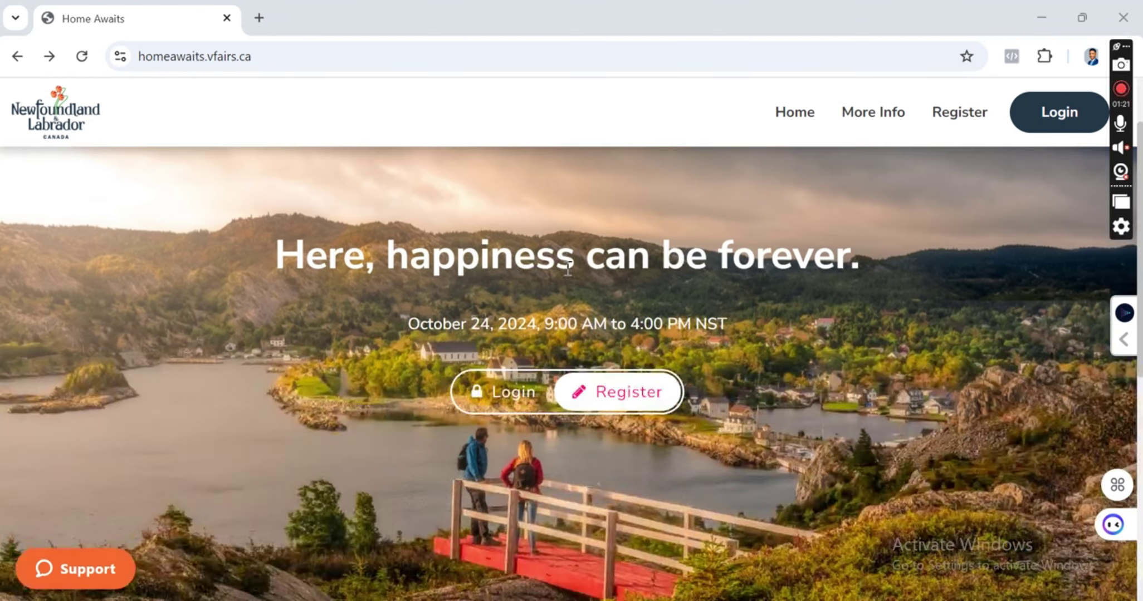
click(642, 399)
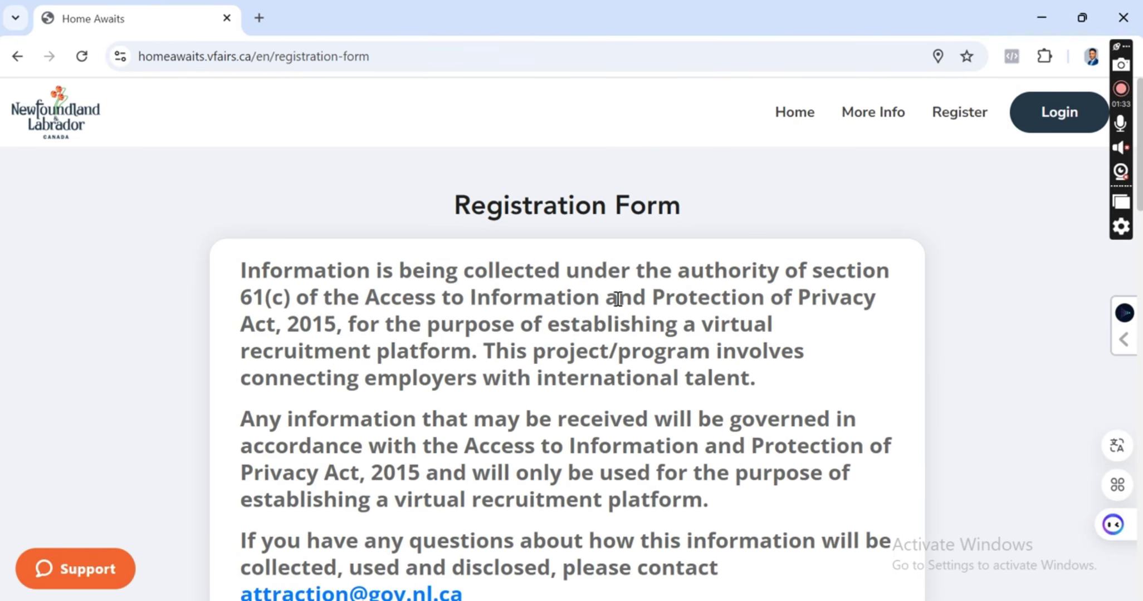
Scroll down the Registration Form to the Work Experience question.
scroll(668, 304, down, 5)
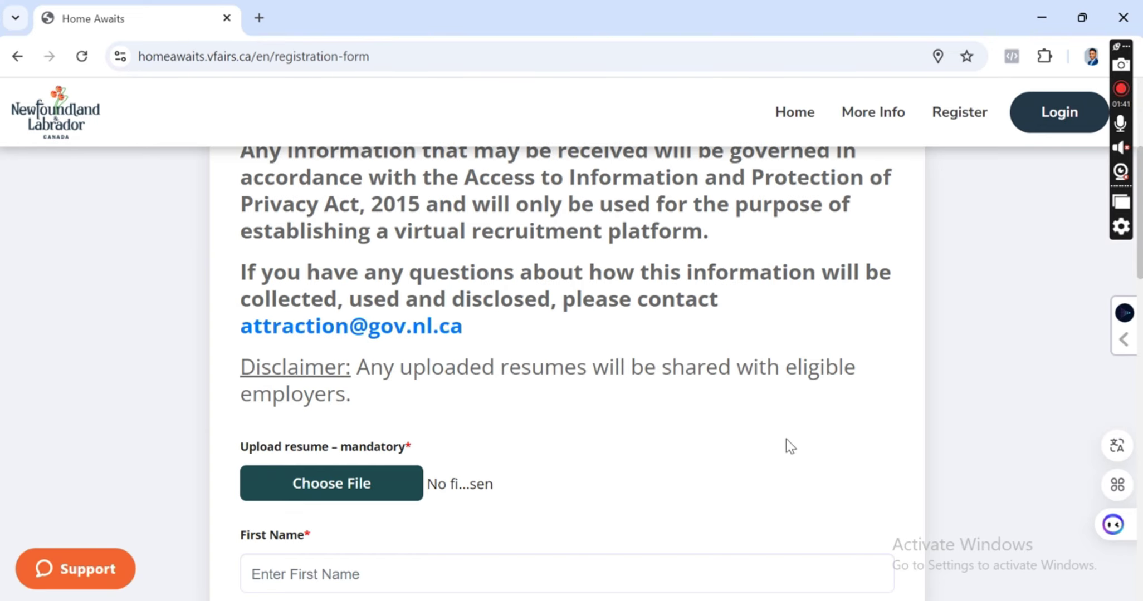
scroll(530, 397, down, 3)
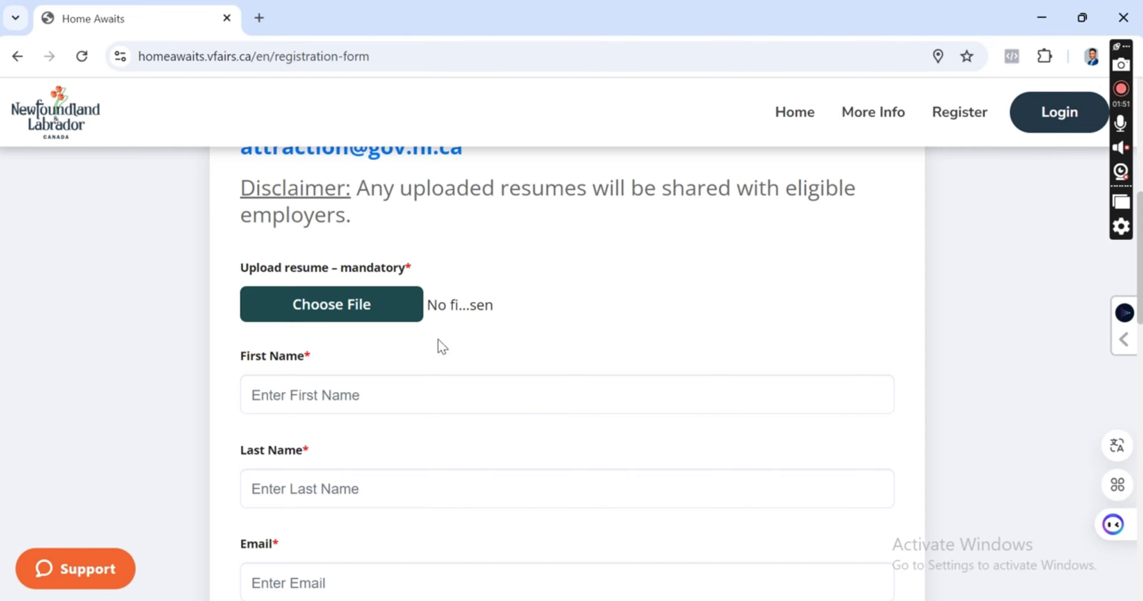
scroll(452, 315, down, 3)
scroll(451, 316, up, 5)
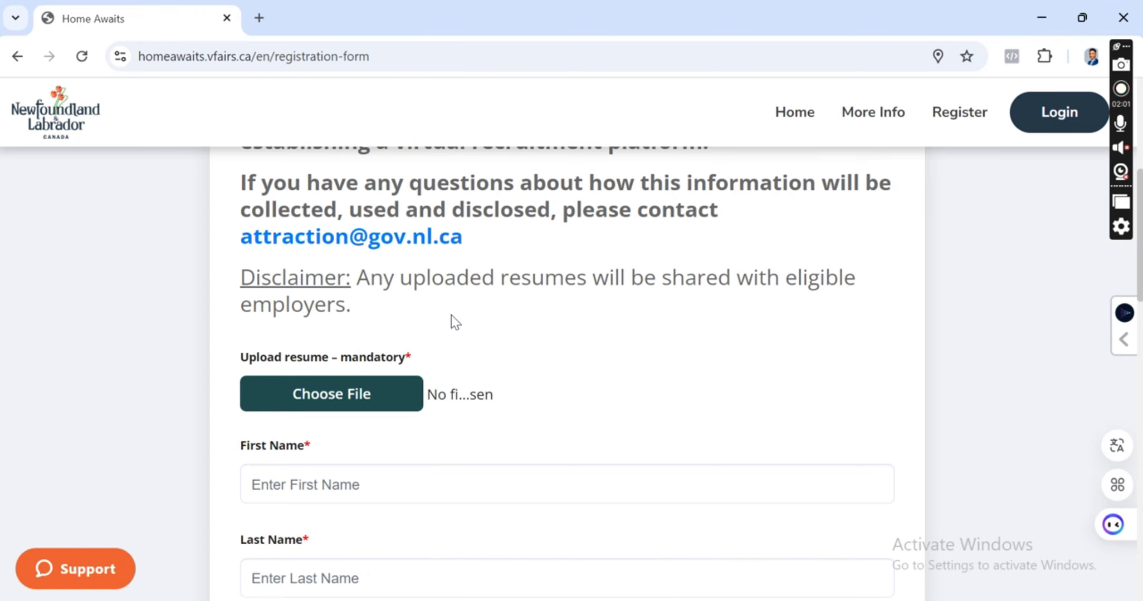
scroll(451, 315, down, 5)
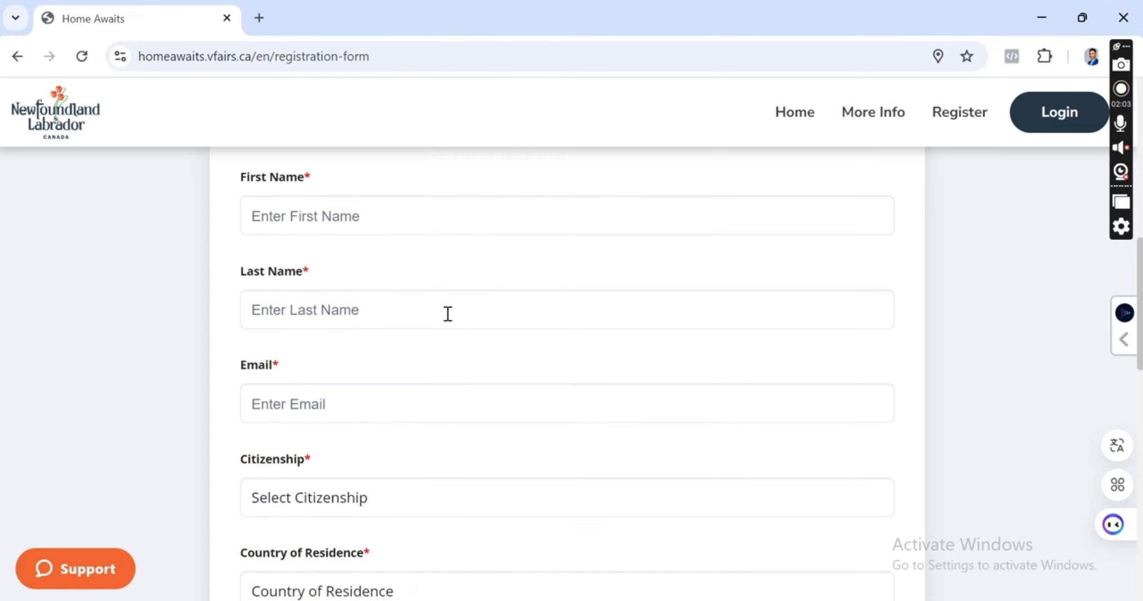
scroll(449, 315, down, 3)
scroll(446, 317, down, 3)
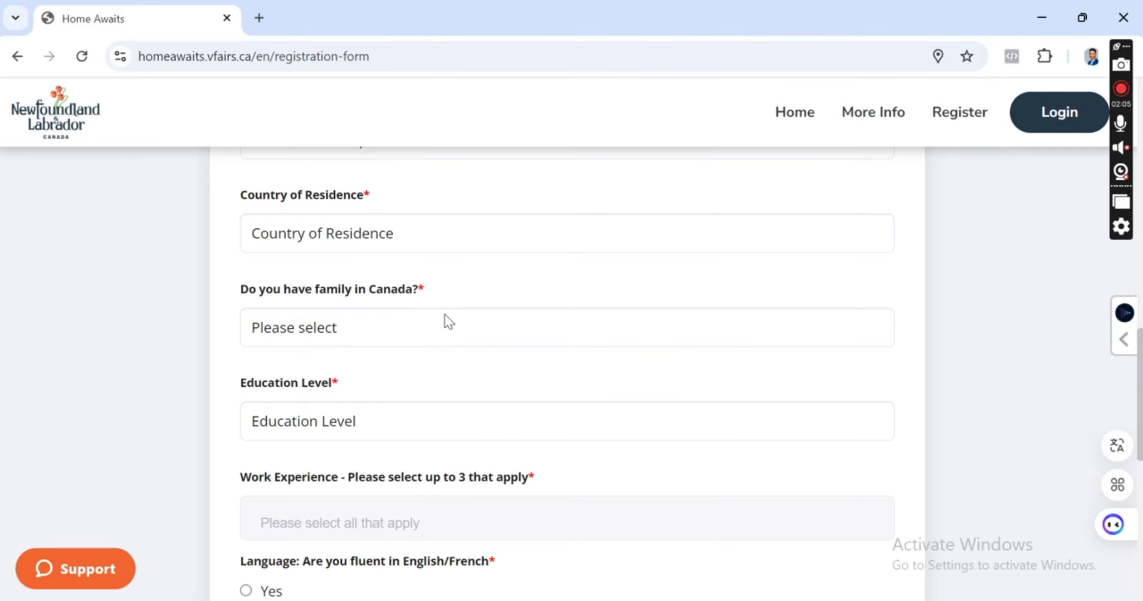
scroll(445, 317, down, 2)
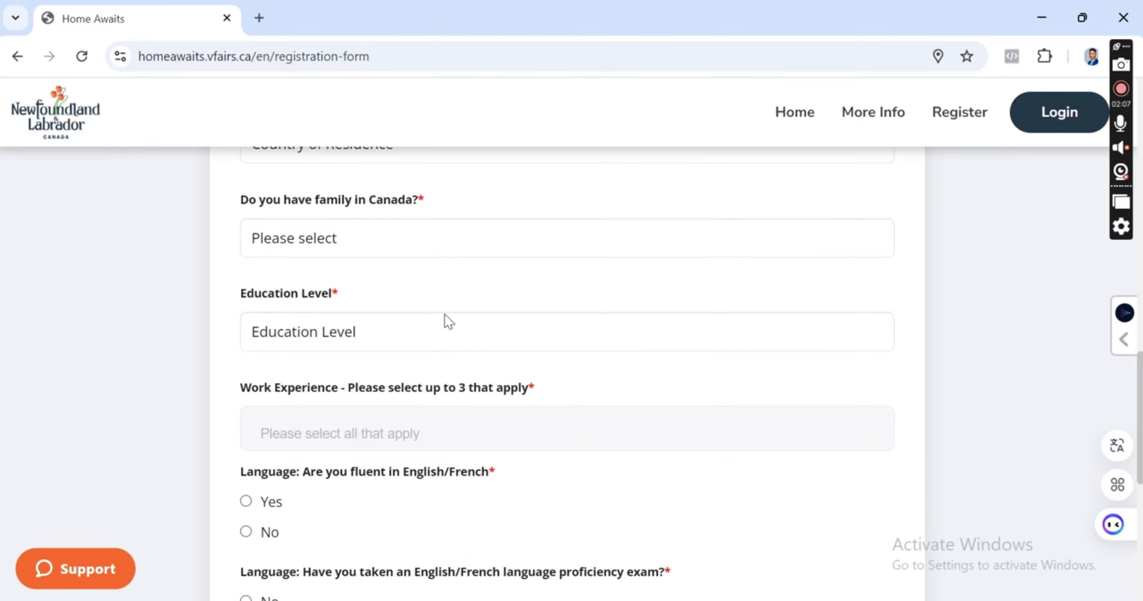
scroll(448, 322, down, 3)
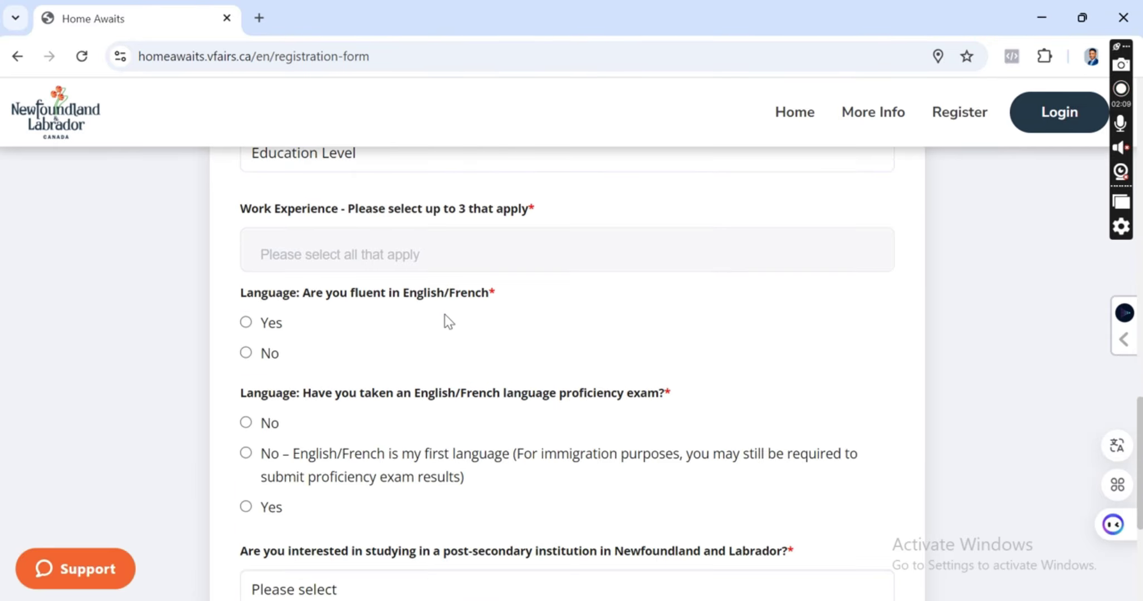
click(457, 252)
scroll(436, 309, down, 1)
scroll(429, 315, up, 1)
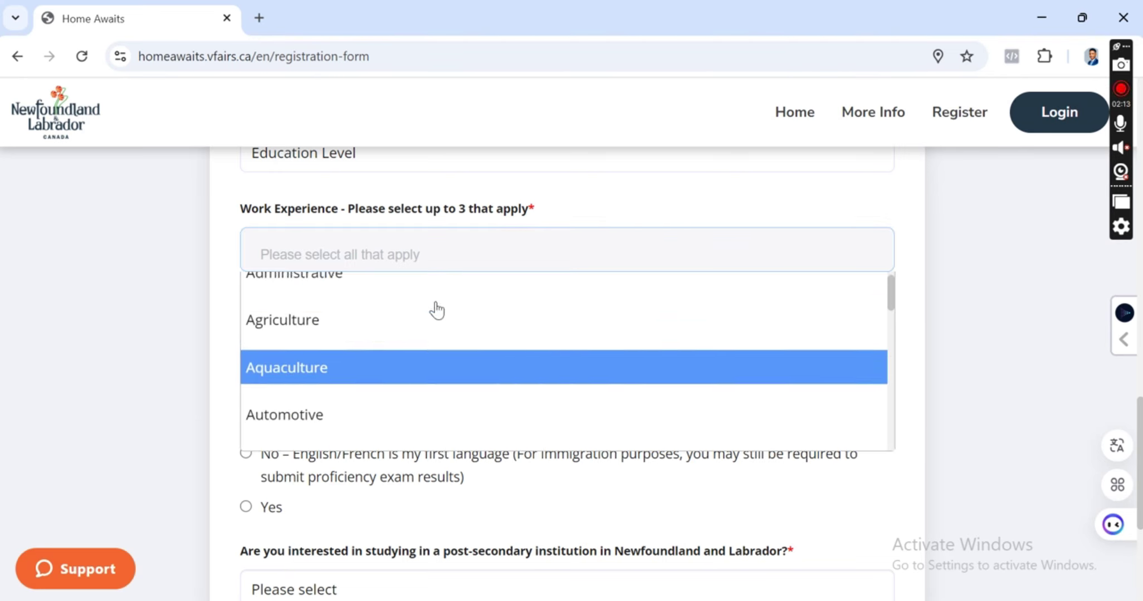
scroll(374, 312, up, 2)
scroll(372, 334, down, 2)
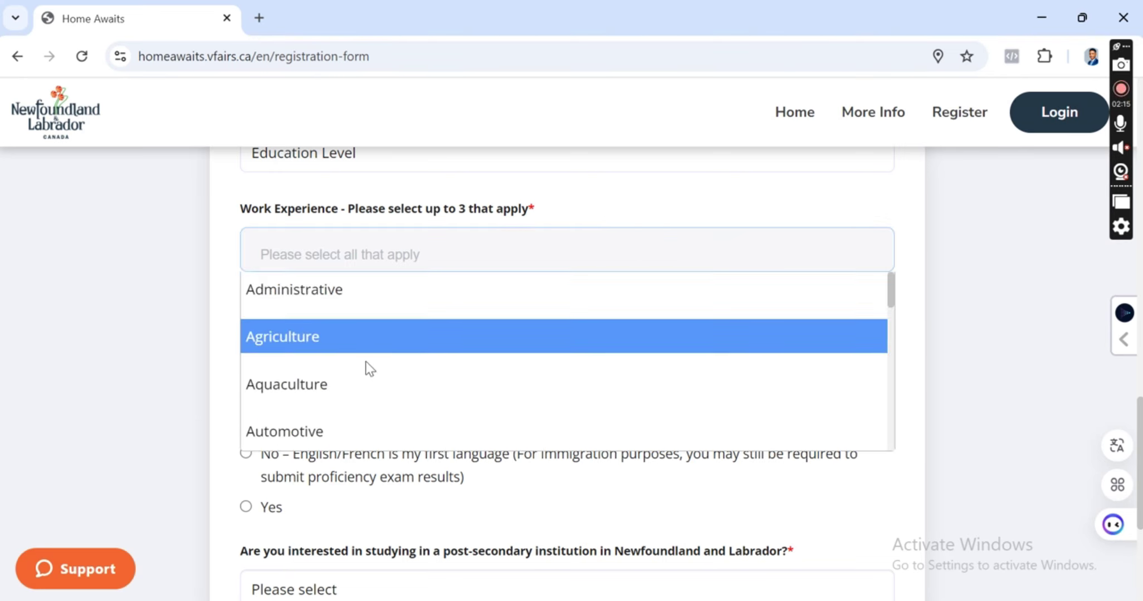
scroll(365, 367, down, 1)
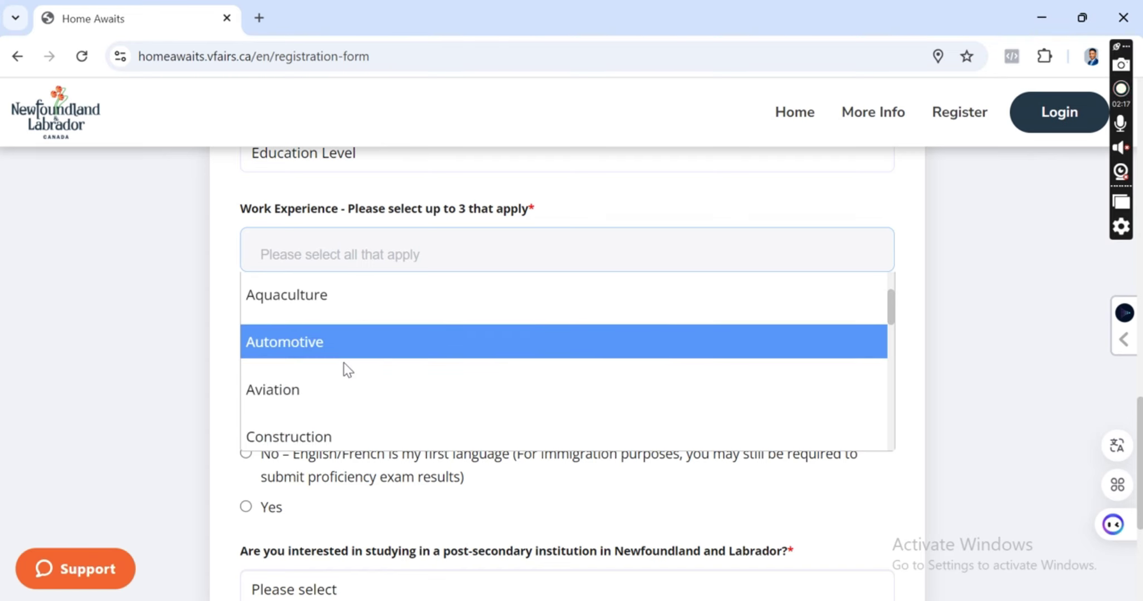
scroll(344, 365, down, 1)
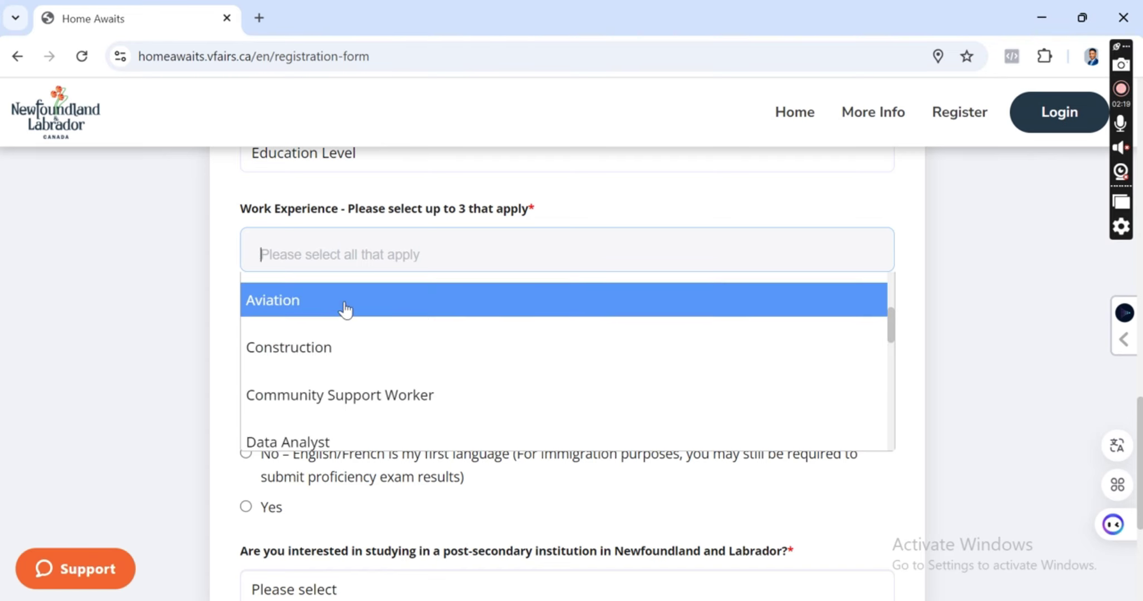
scroll(344, 308, down, 1)
scroll(340, 329, up, 1)
scroll(356, 334, down, 1)
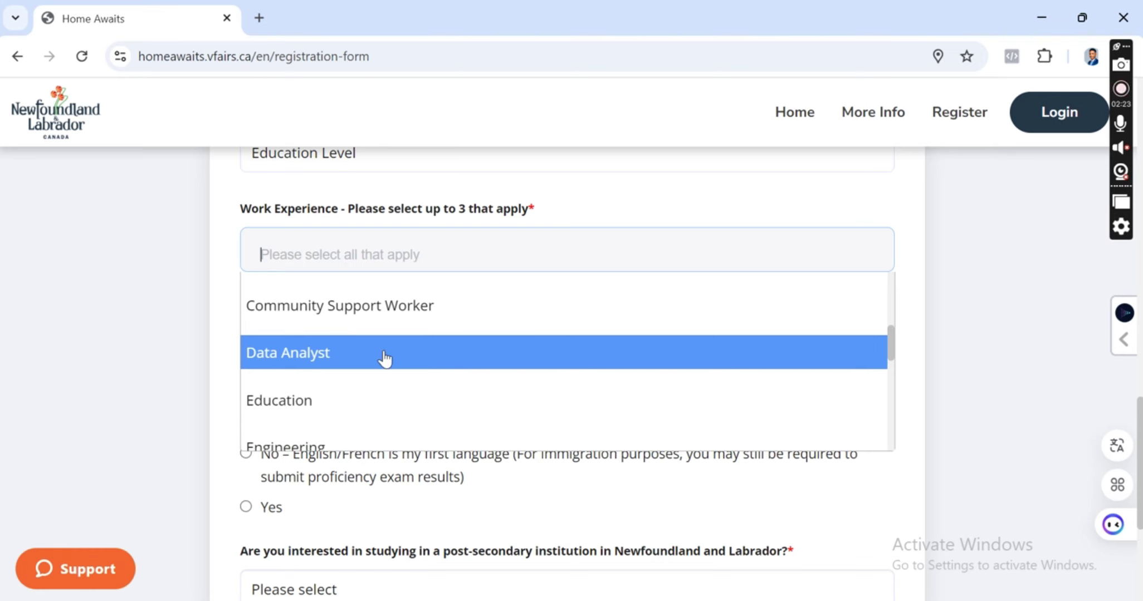
scroll(384, 359, down, 1)
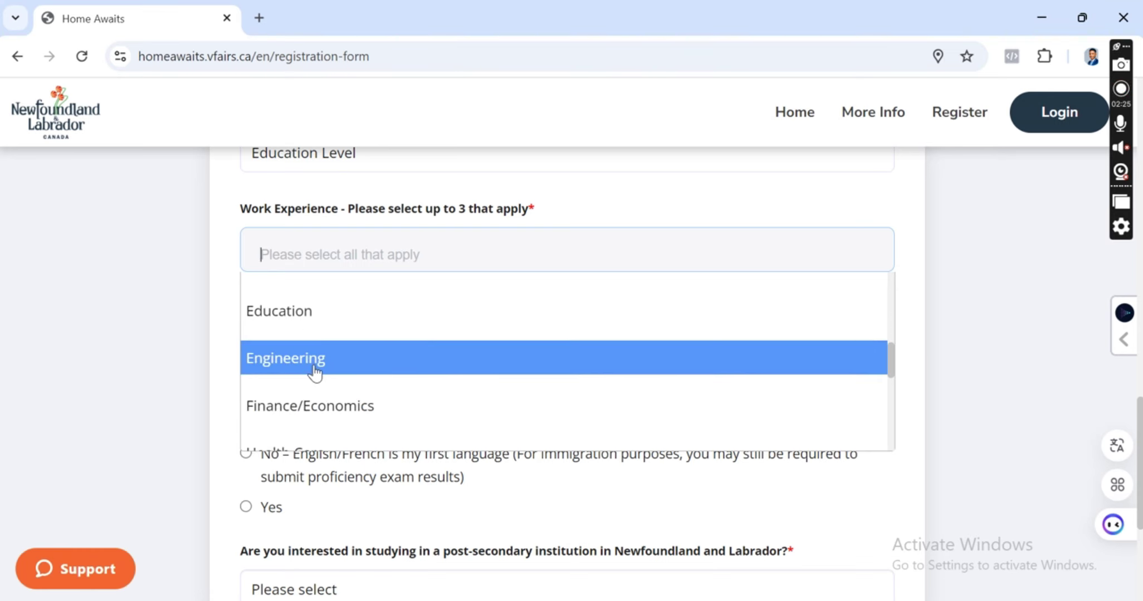
scroll(318, 384, down, 1)
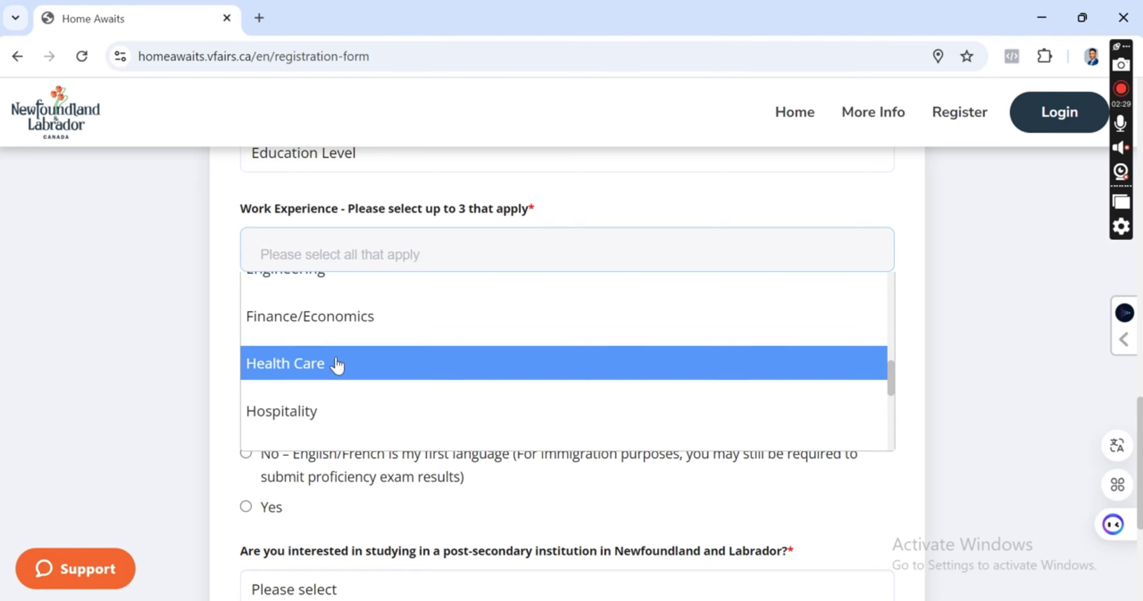
scroll(335, 365, down, 1)
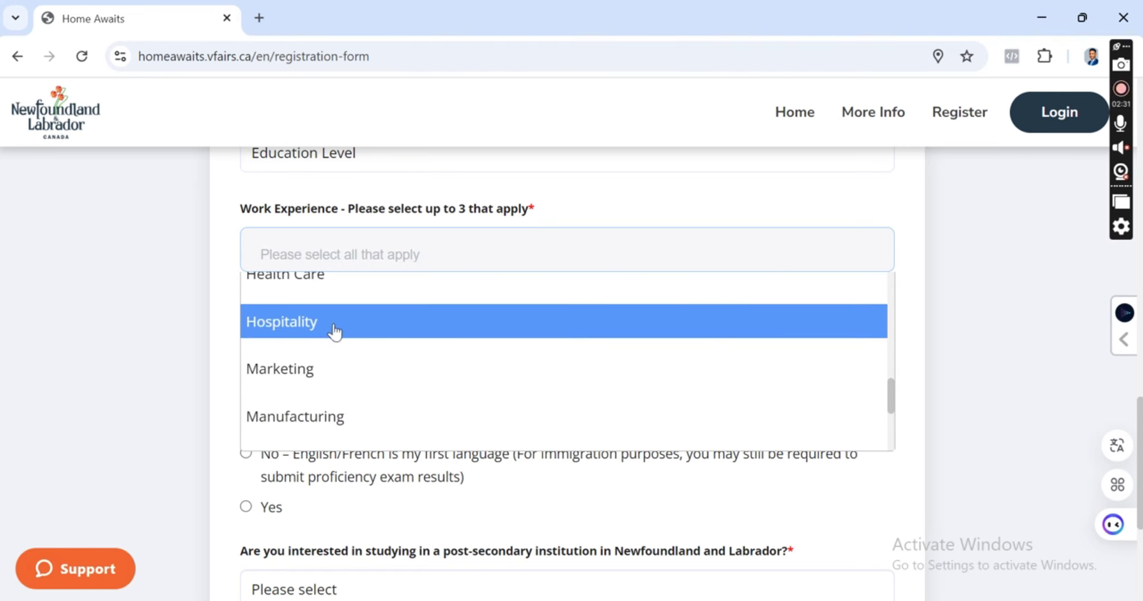
scroll(333, 329, down, 1)
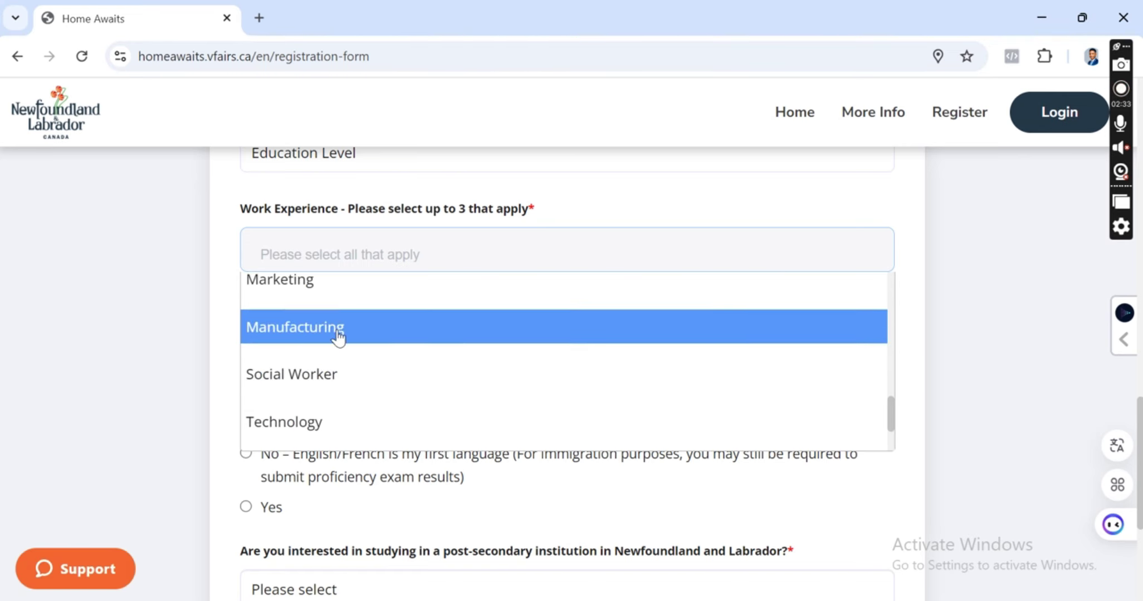
scroll(329, 376, down, 1)
scroll(326, 416, up, 10)
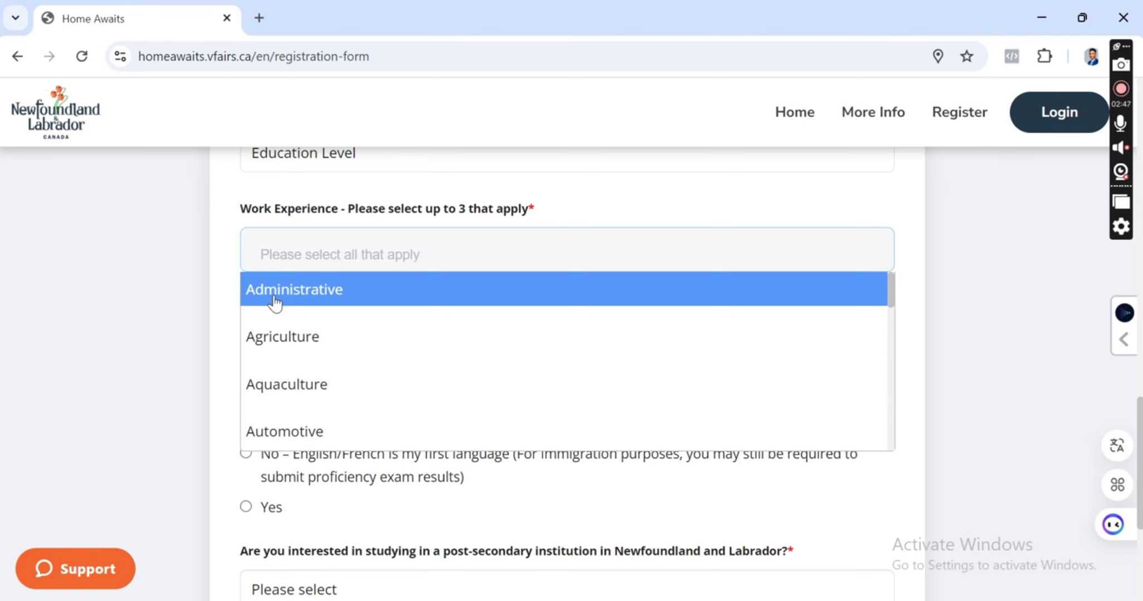
scroll(307, 351, down, 2)
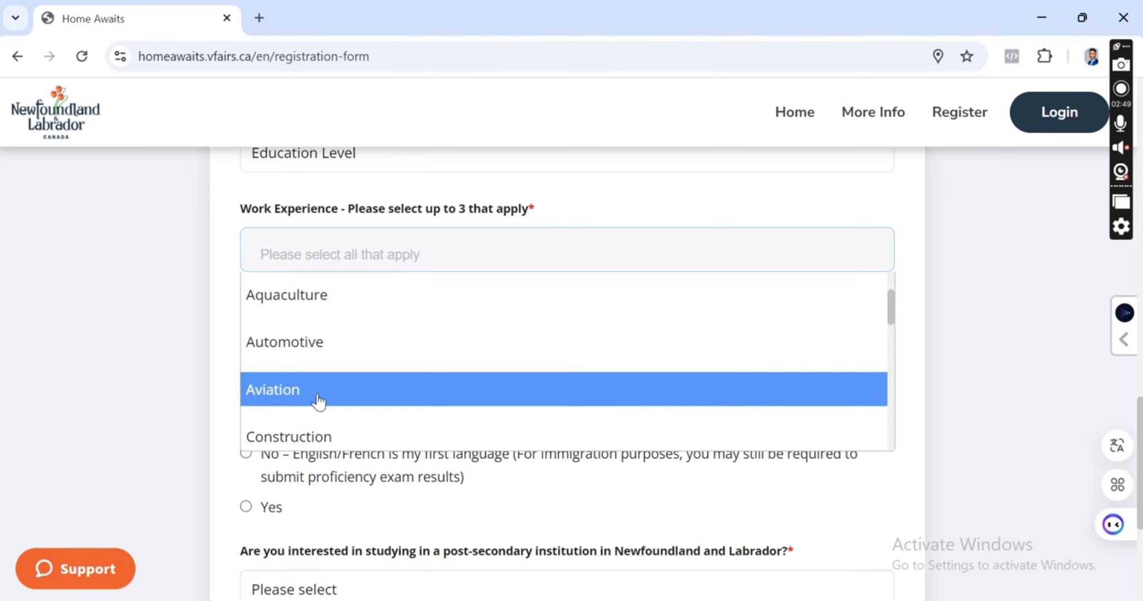
scroll(318, 401, up, 2)
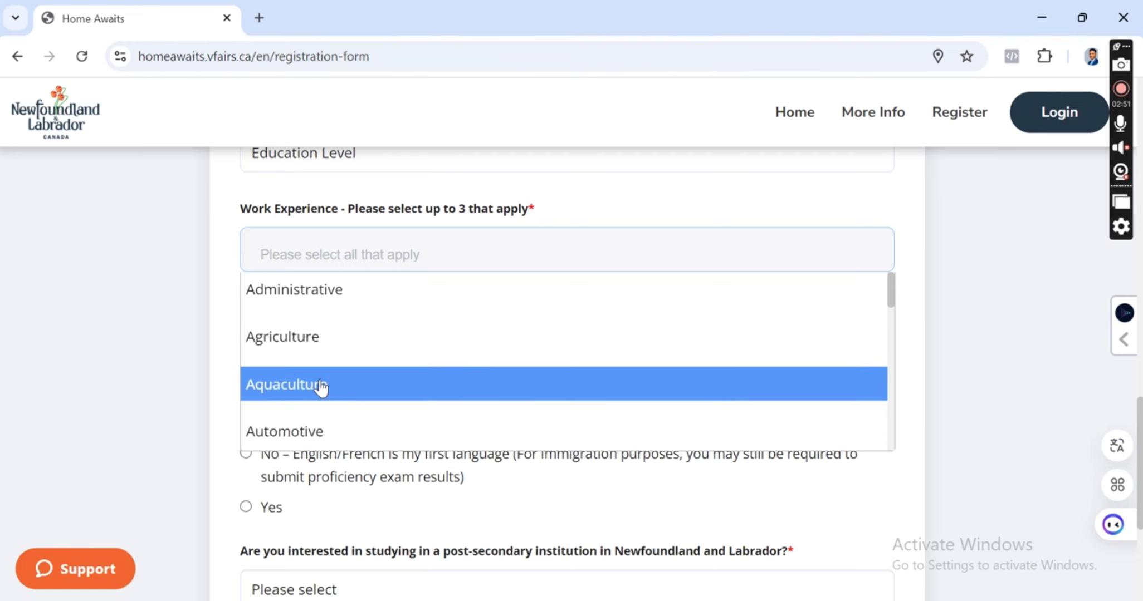
scroll(299, 332, down, 5)
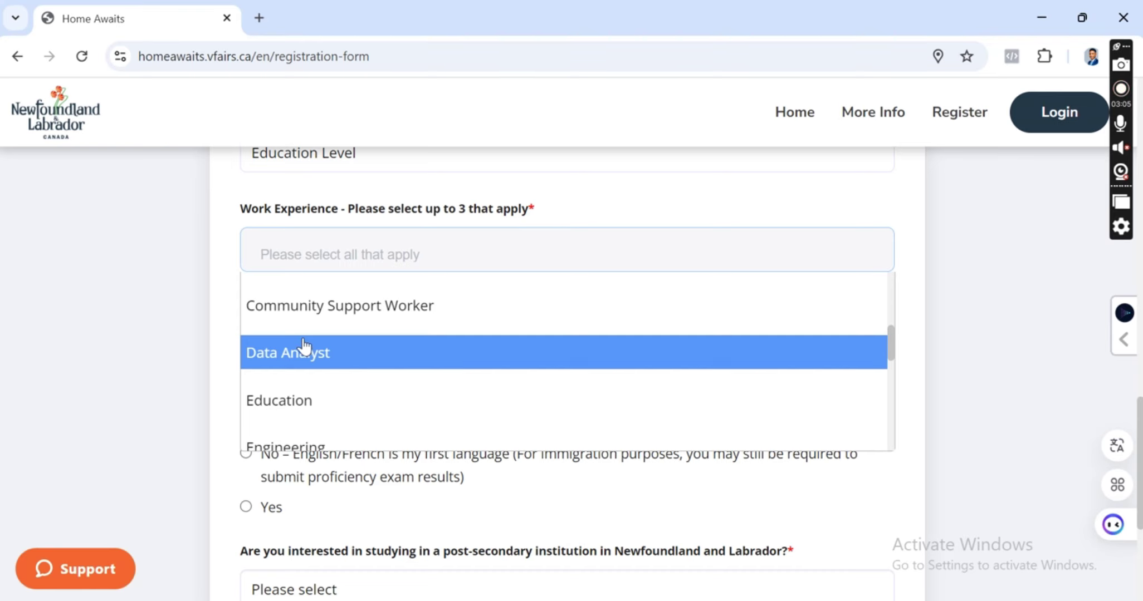
scroll(303, 346, down, 3)
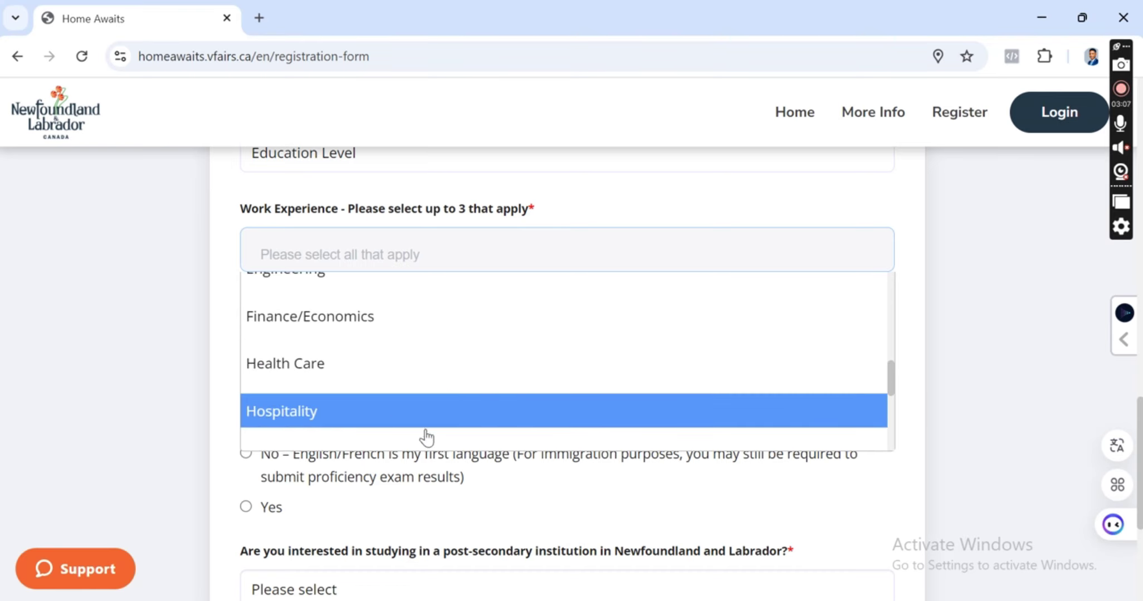
Attach the CV PDF from the Desktop as the resume upload.
scroll(453, 489, down, 2)
scroll(453, 489, up, 12)
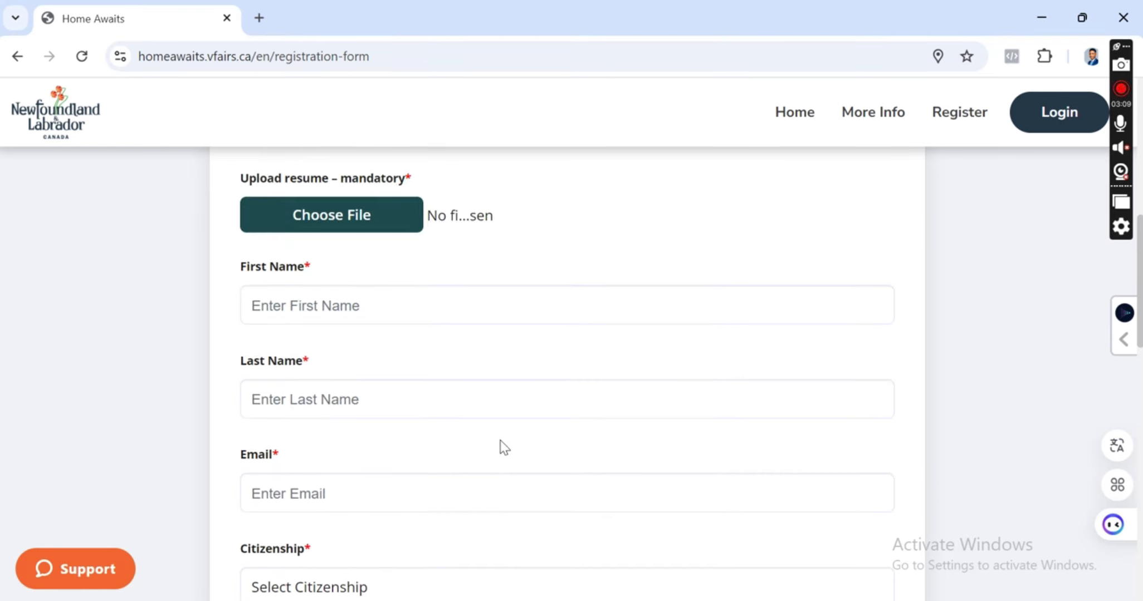
scroll(500, 440, down, 2)
scroll(498, 361, up, 5)
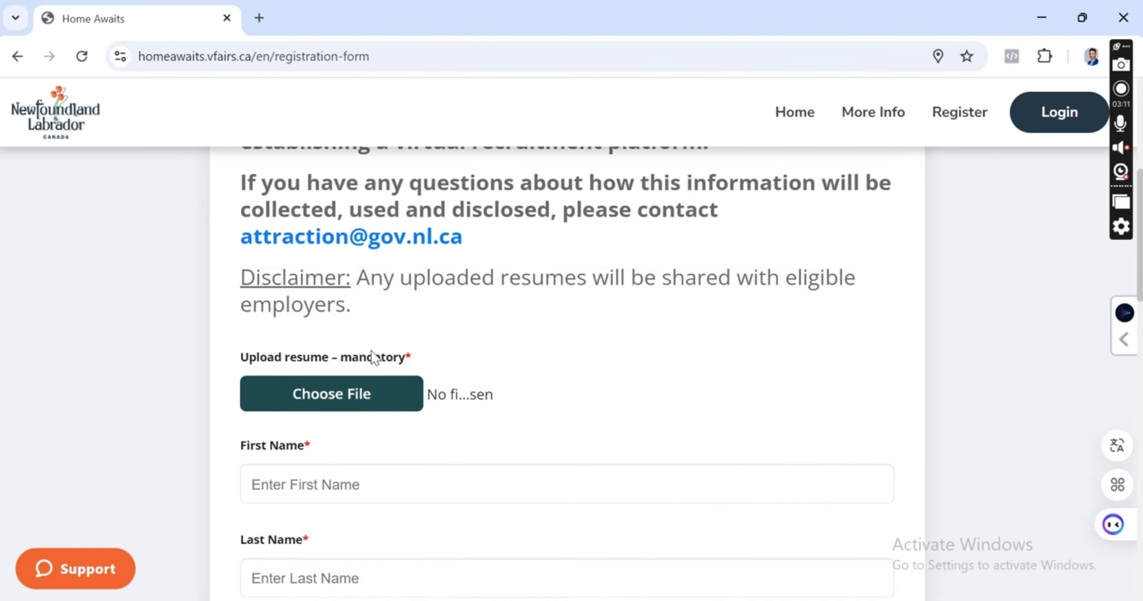
click(362, 403)
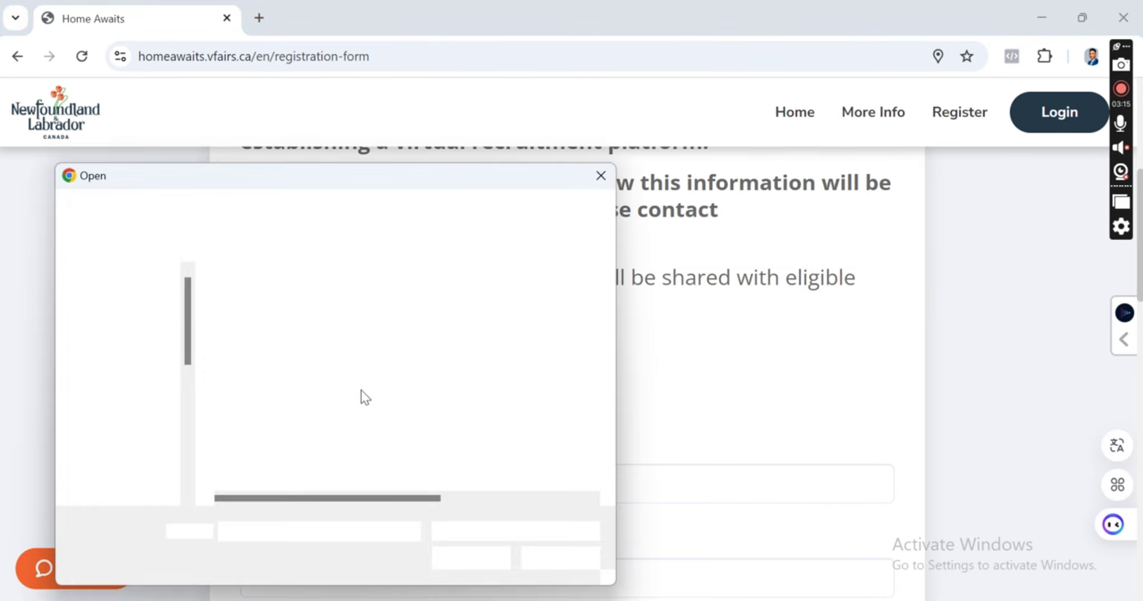
scroll(309, 393, down, 3)
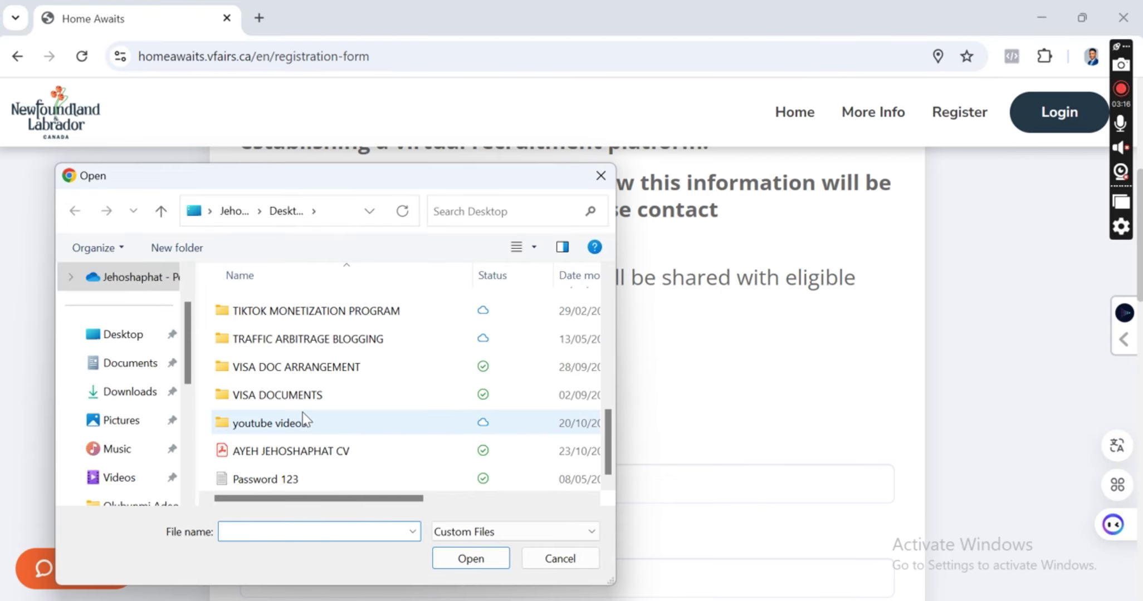
click(295, 450)
click(468, 559)
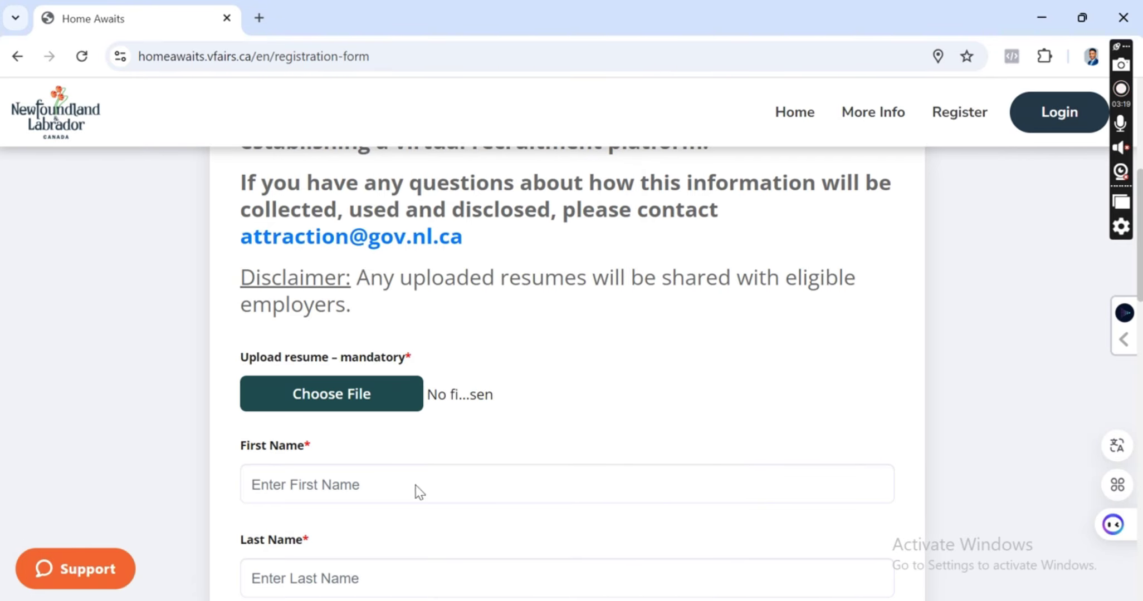
Enter the applicant's first name and last name.
scroll(569, 379, down, 2)
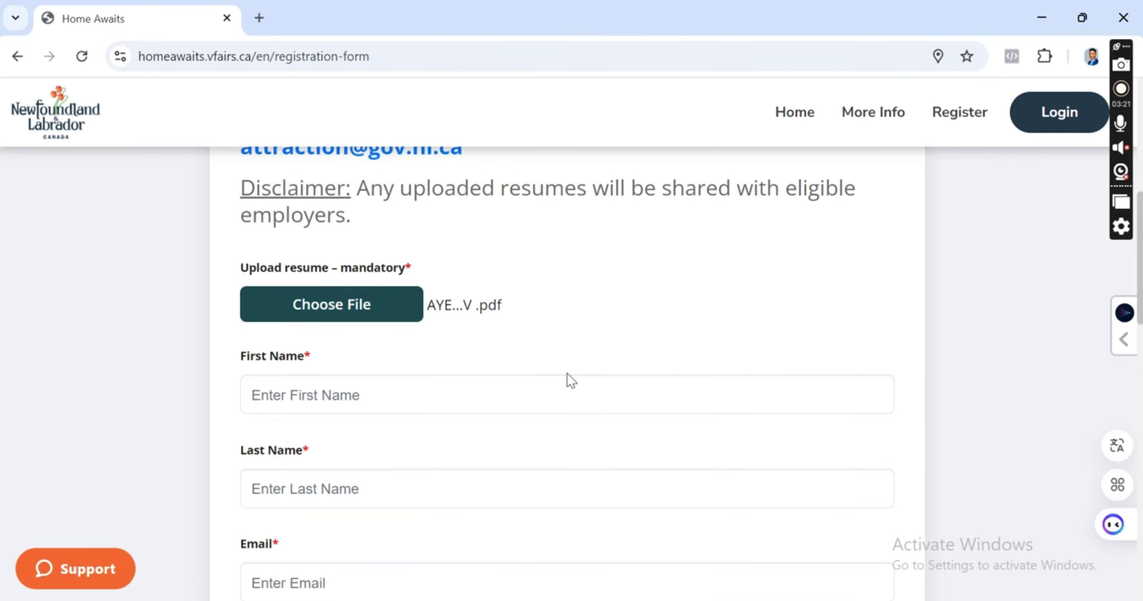
click(557, 386)
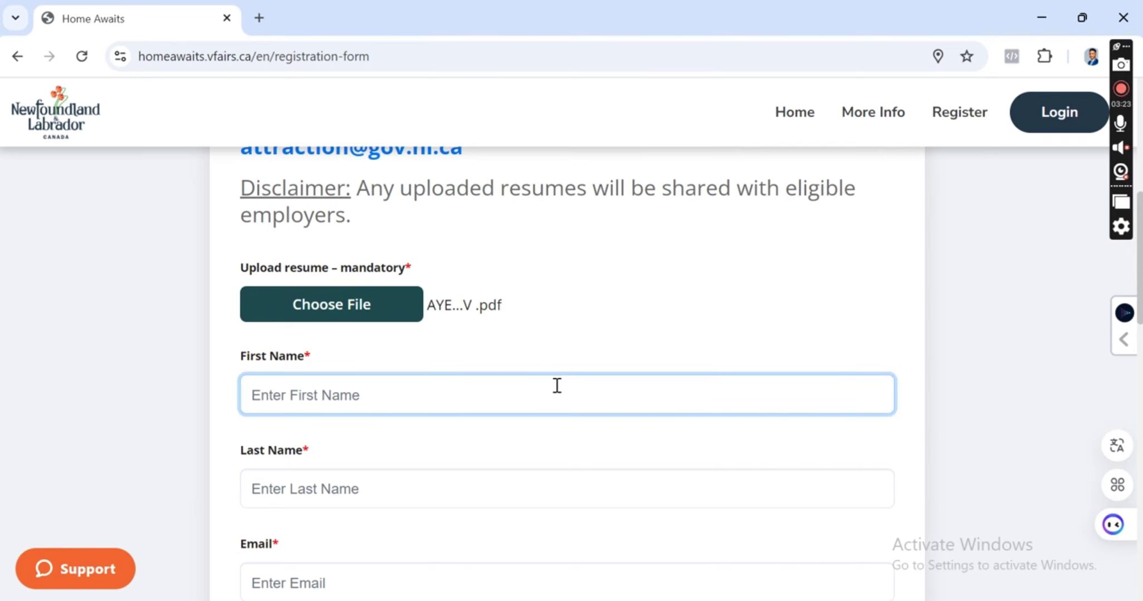
text(Ia)
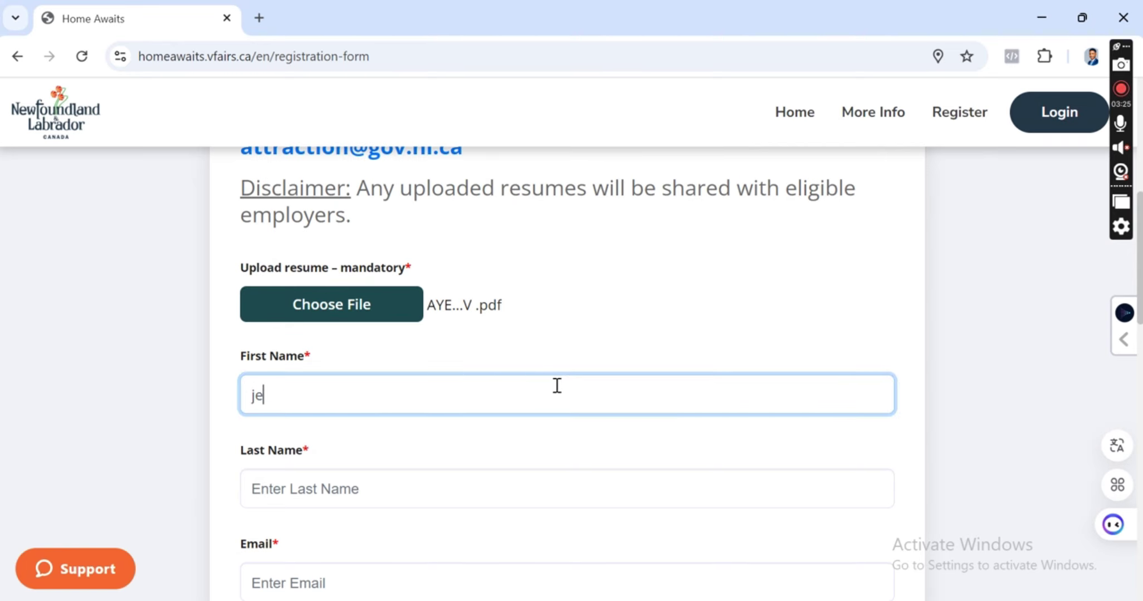
key(BackSpace)
key(BackSpace)
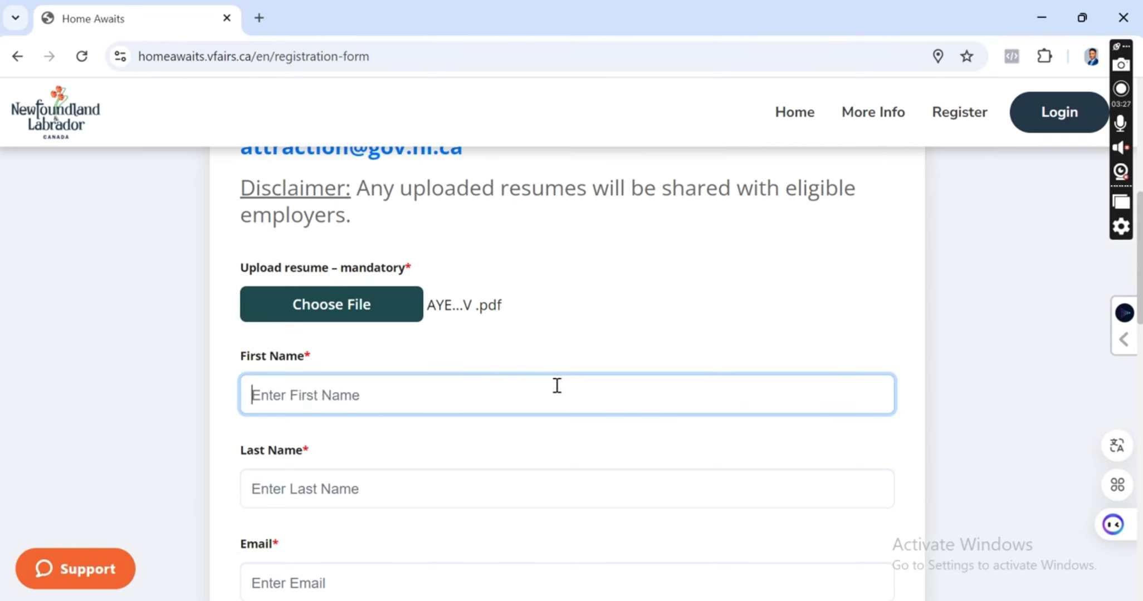
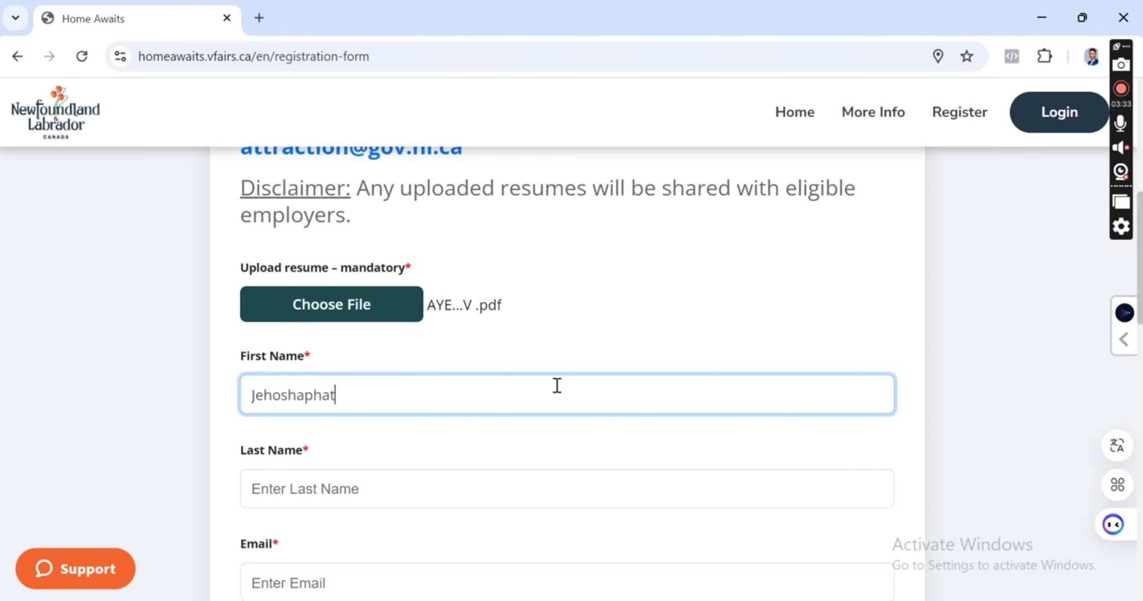
click(376, 487)
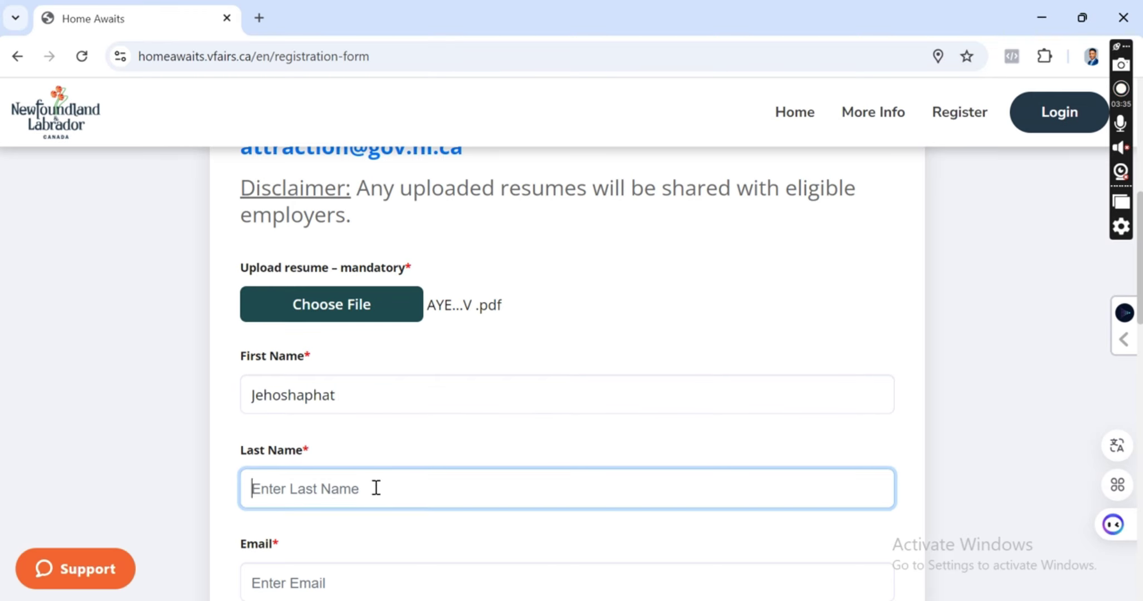
Type the applicant's e-mail address into the Email field.
scroll(388, 439, down, 2)
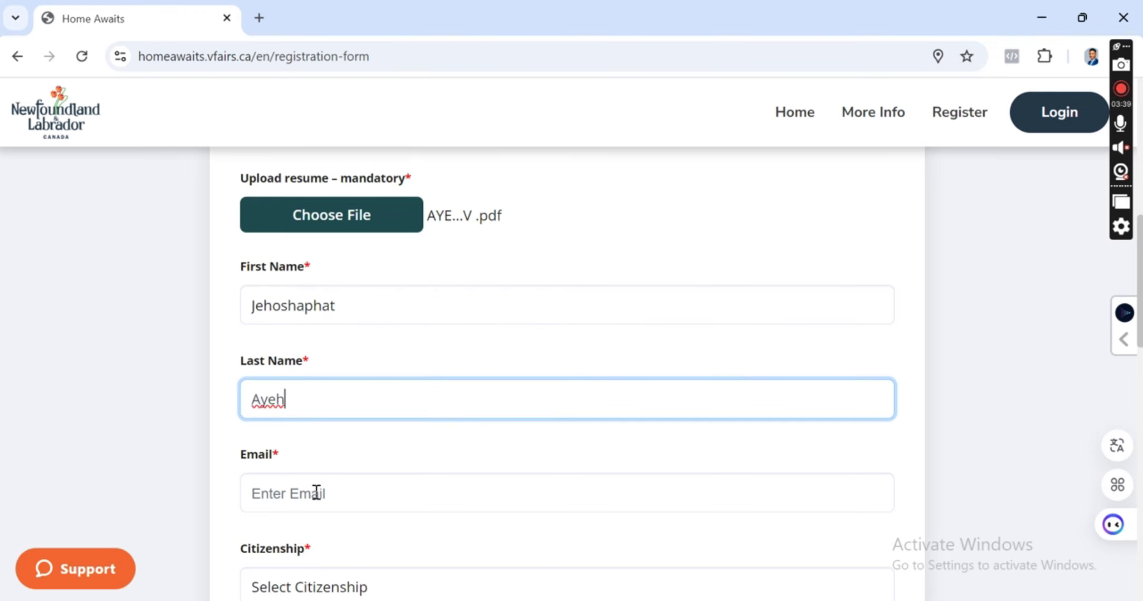
click(329, 507)
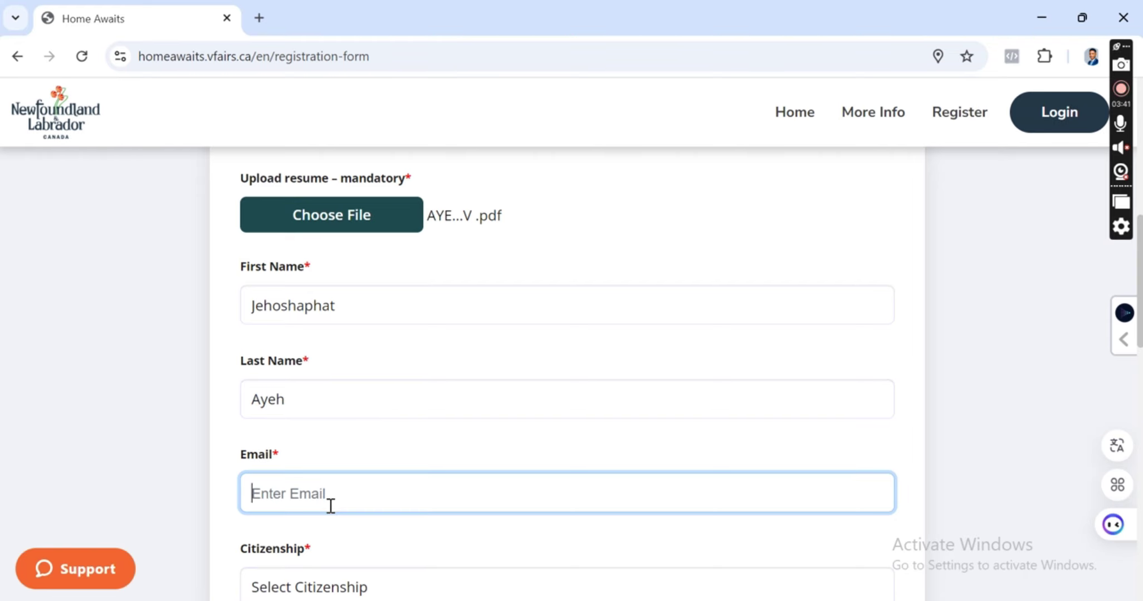
scroll(334, 468, down, 2)
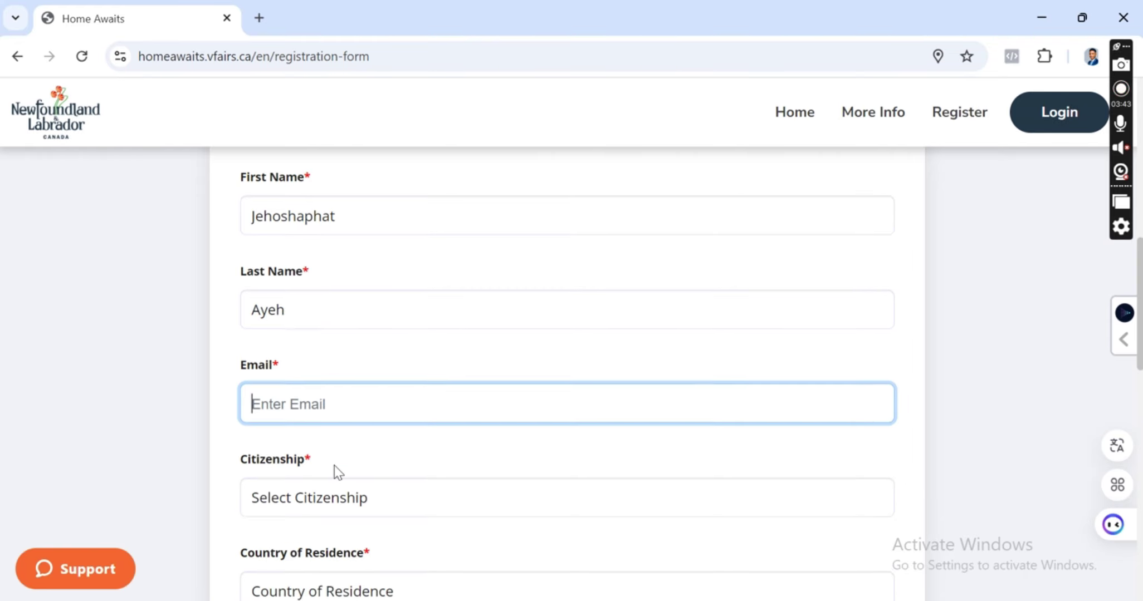
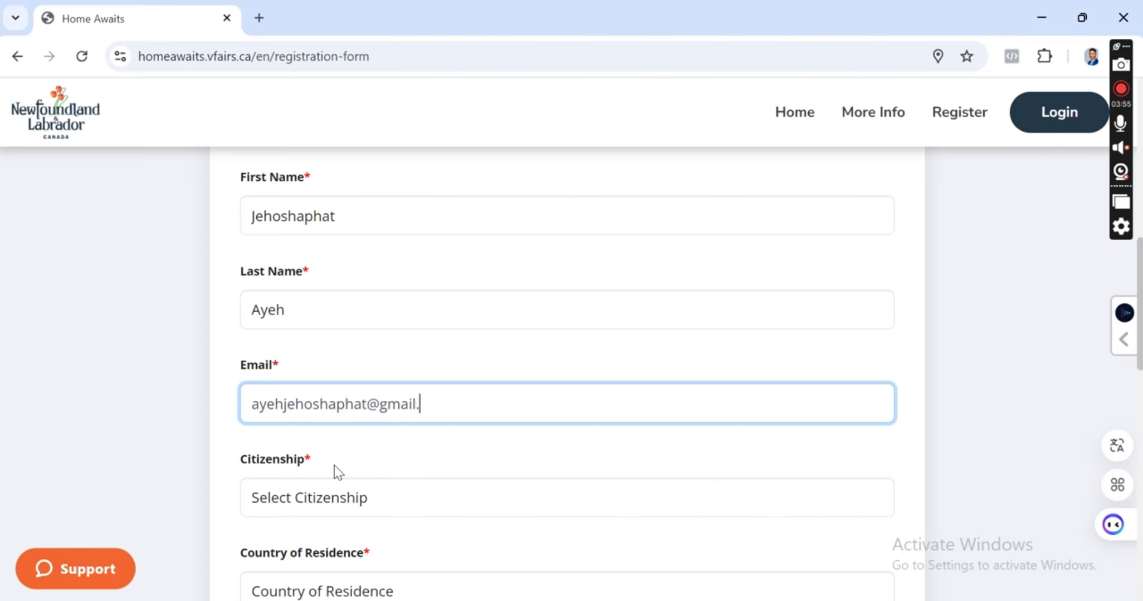
Choose Ghana in the Citizenship dropdown using the keyboard.
scroll(337, 462, down, 2)
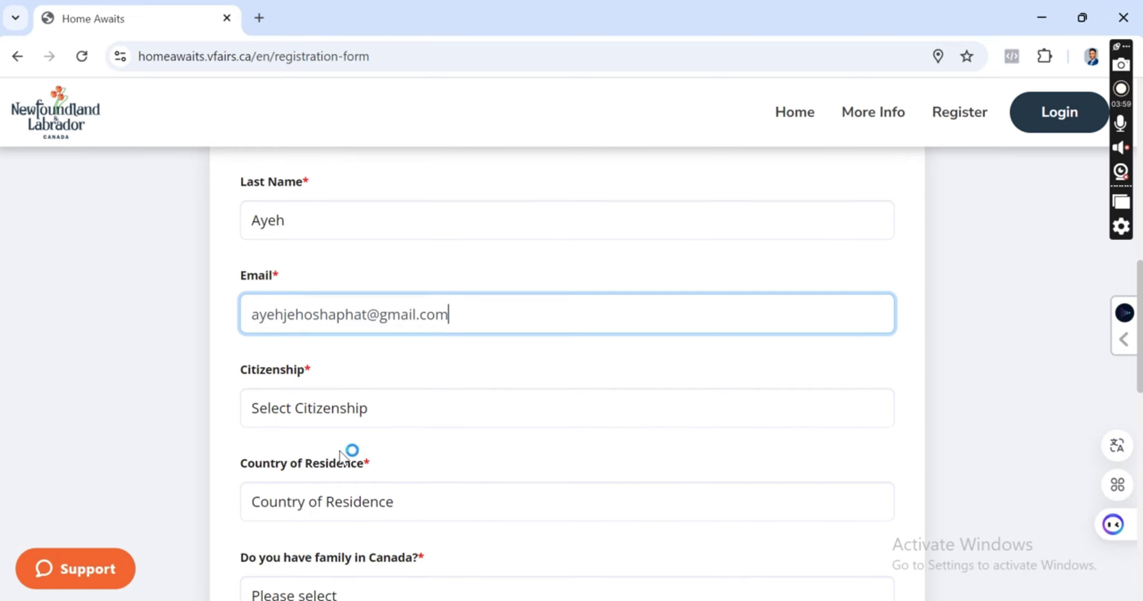
click(426, 415)
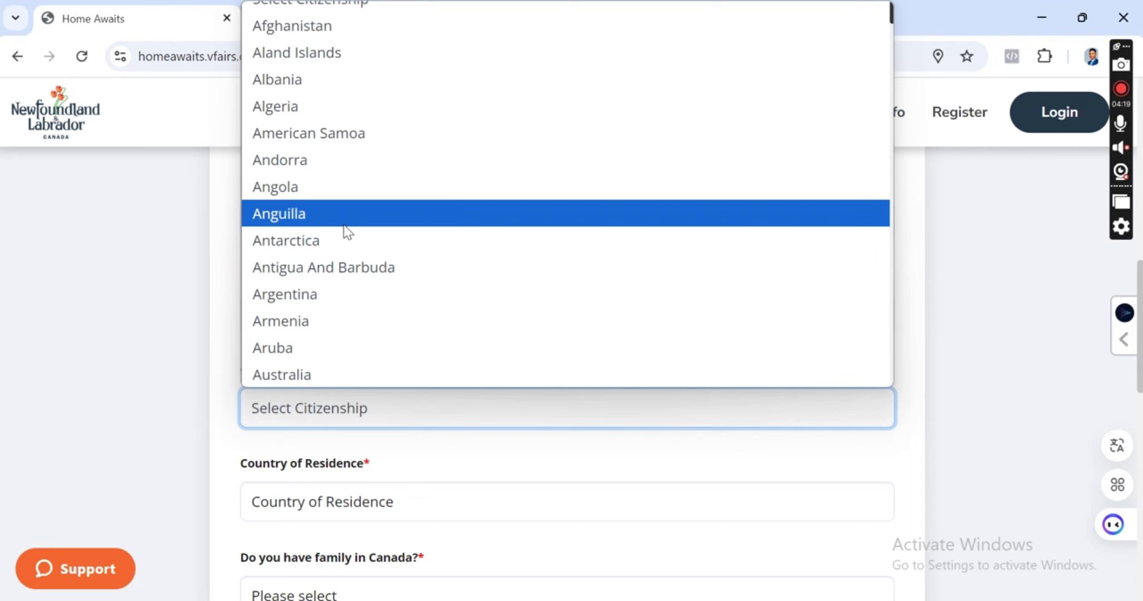
scroll(346, 232, down, 15)
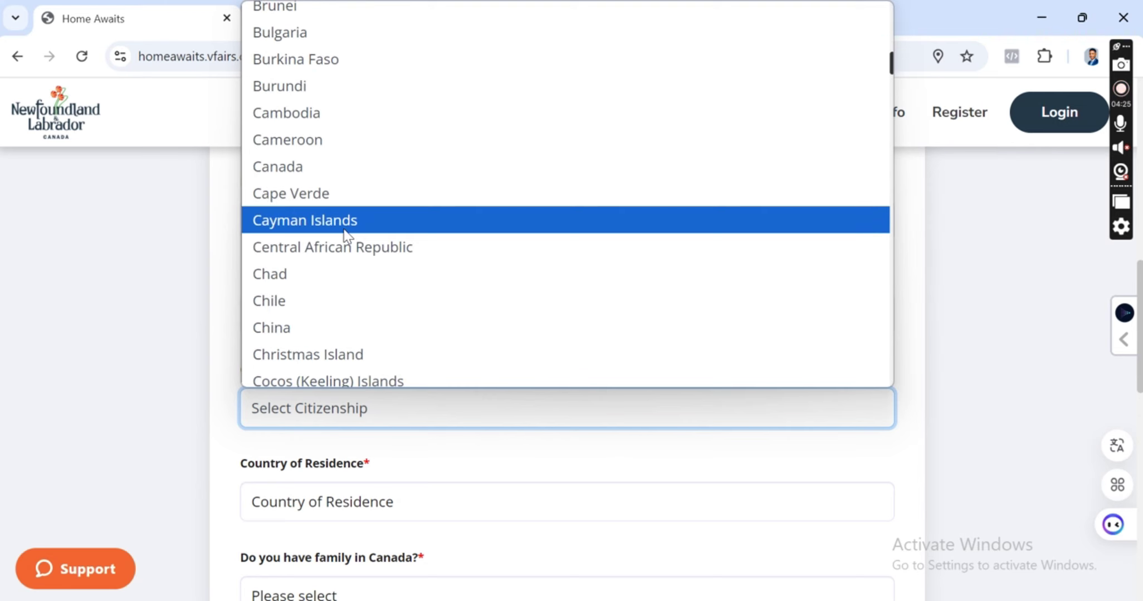
key(Down)
key(Down)
key(Down)
key(Down)
key(Down)
key(Down)
key(Down)
key(Down)
key(Down)
key(Down)
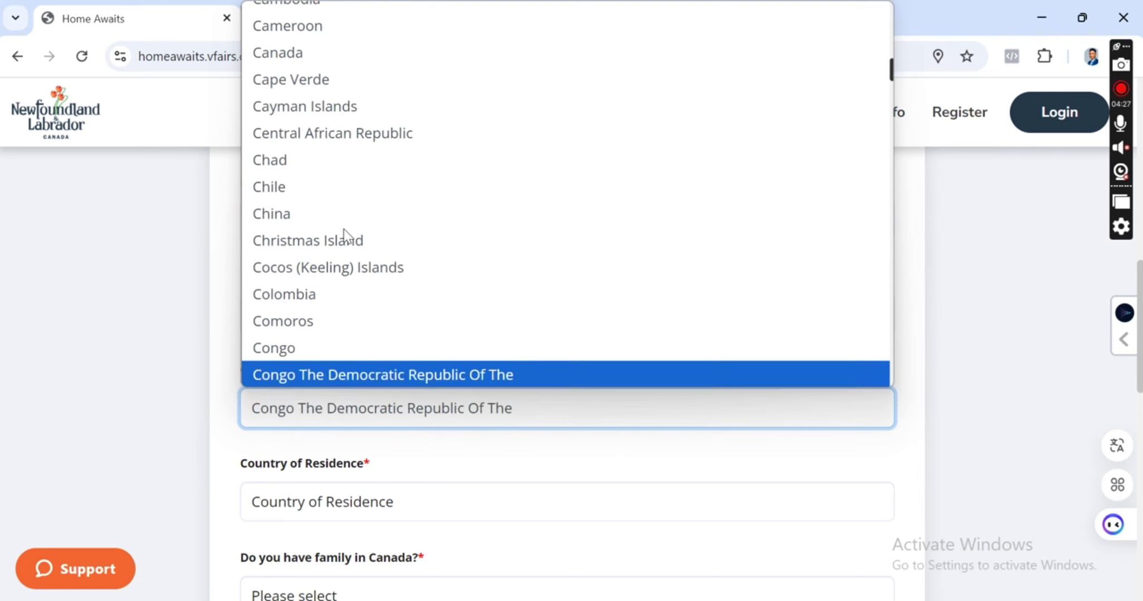
key(Down)
key(Down)
key(Down)
key(Down)
key(Down)
key(Down)
key(Down)
key(Down)
key(Down)
key(Down)
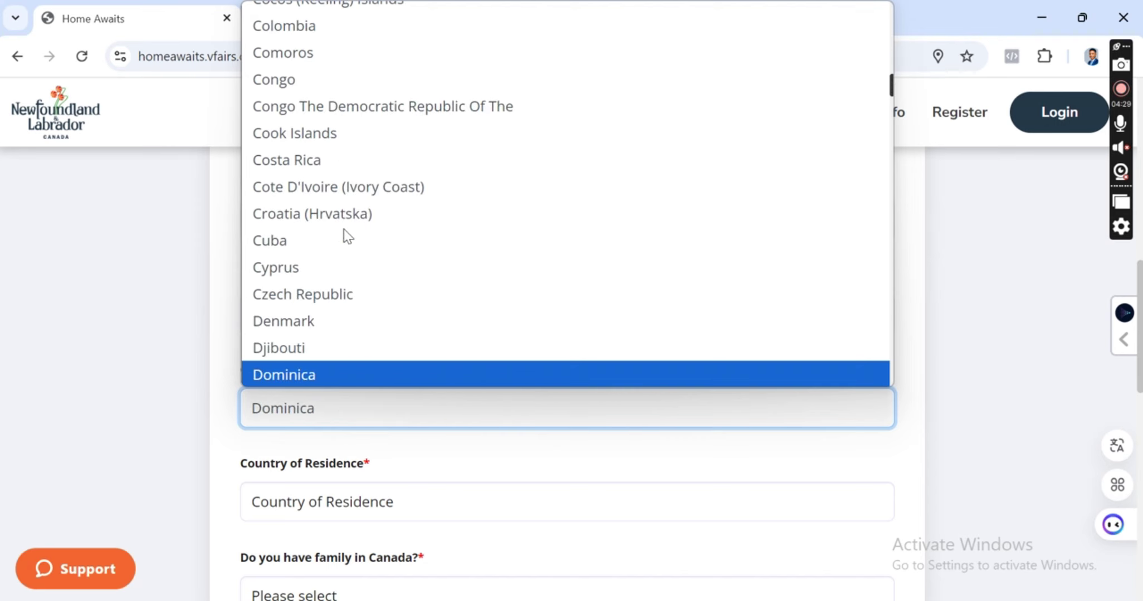
key(g)
key(Down)
key(Down)
key(Down)
key(Down)
key(Down)
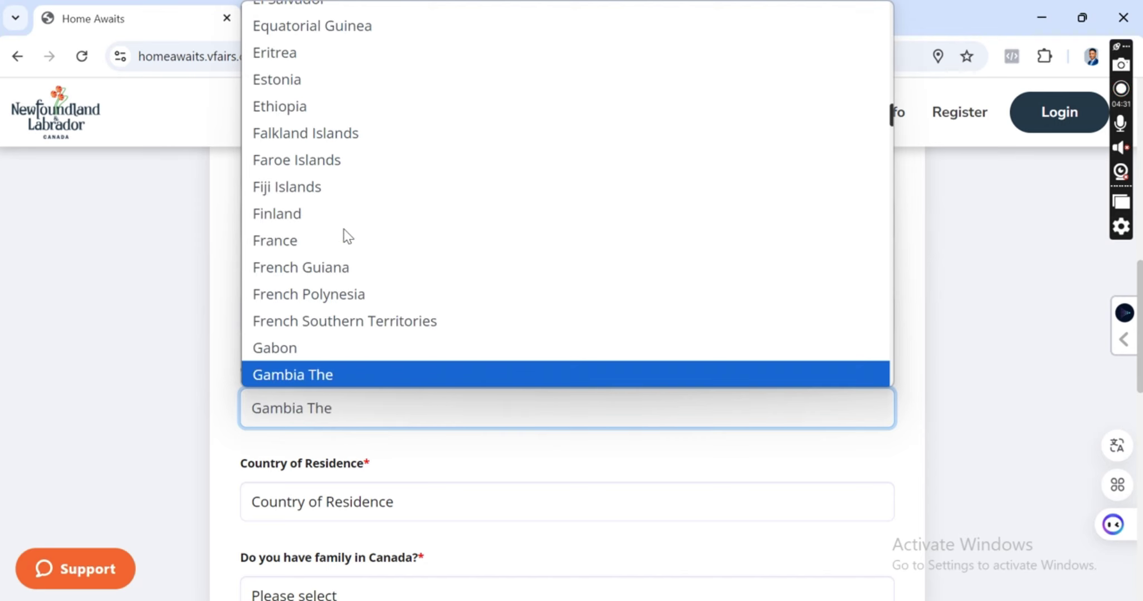
key(Up)
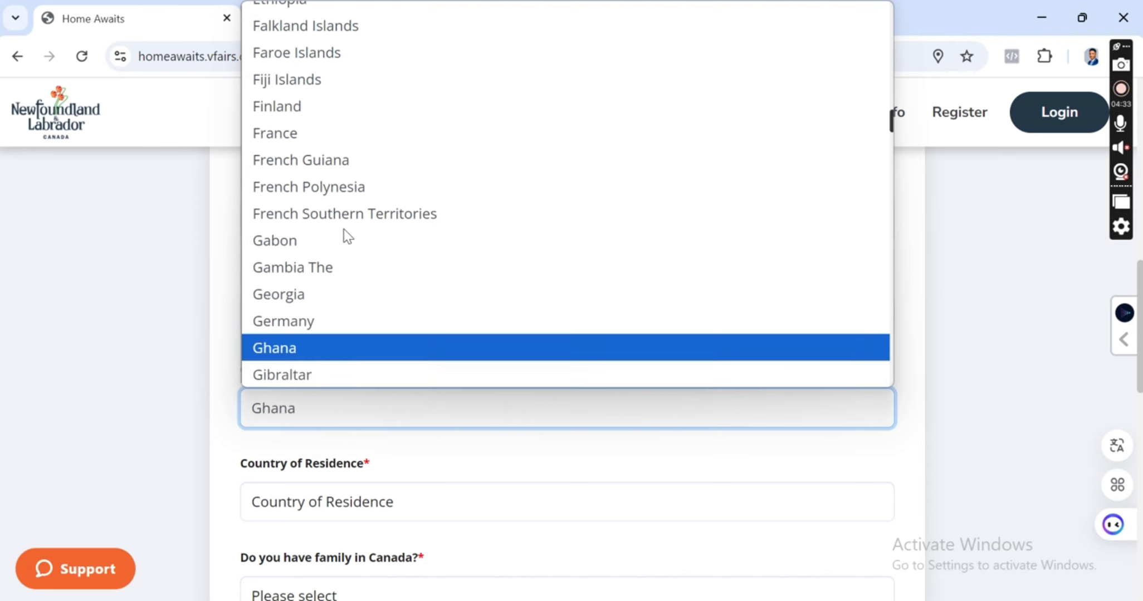
key(Return)
scroll(329, 334, down, 2)
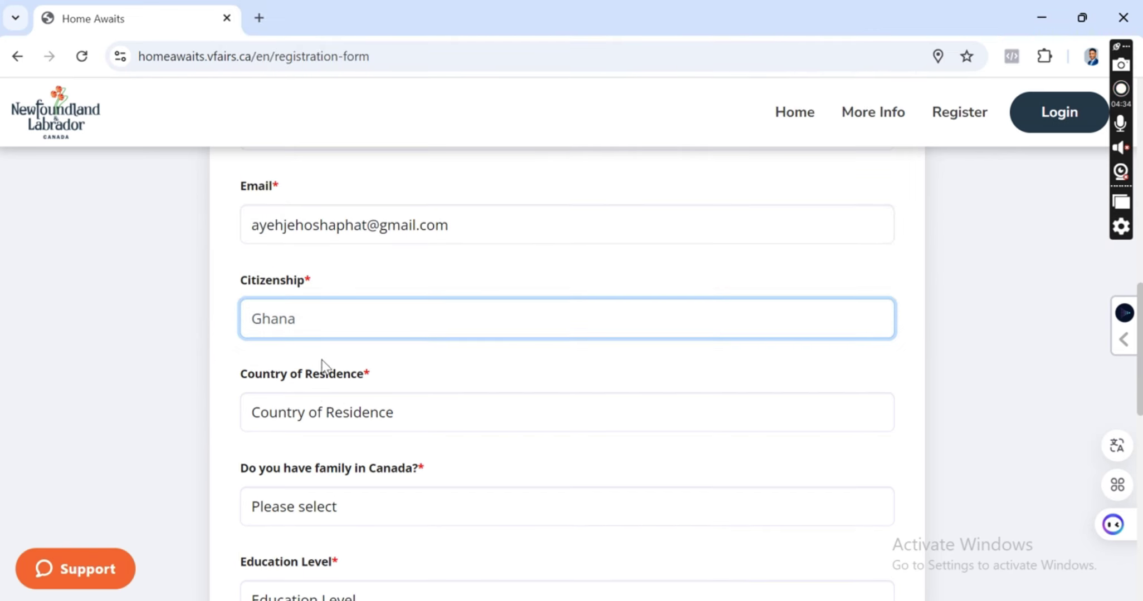
Set Country of Residence to Ghana.
click(331, 417)
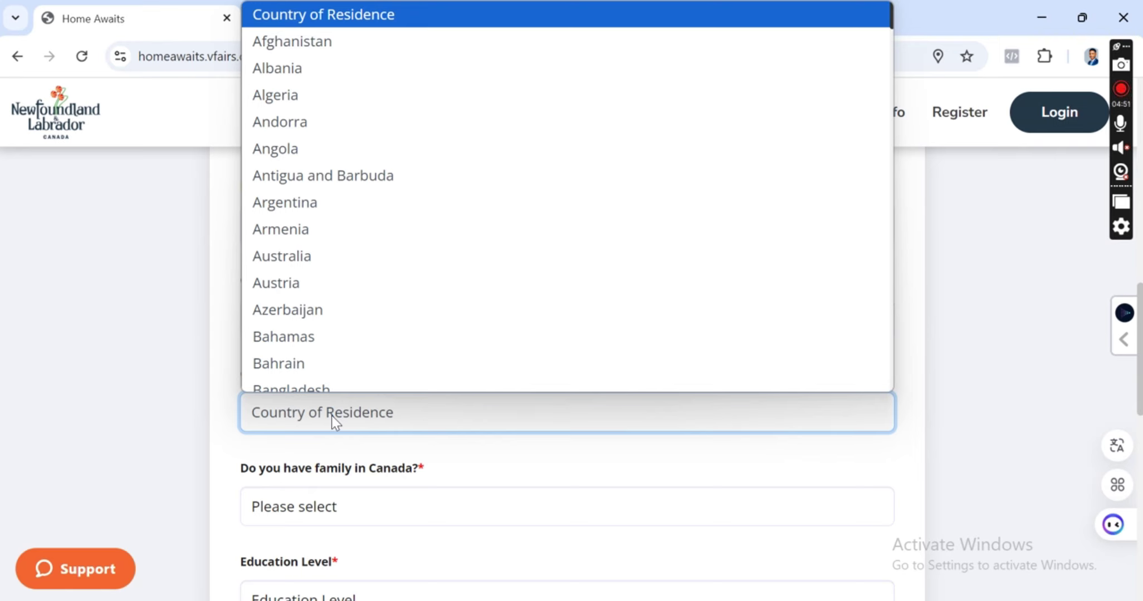
key(g)
key(h)
key(Return)
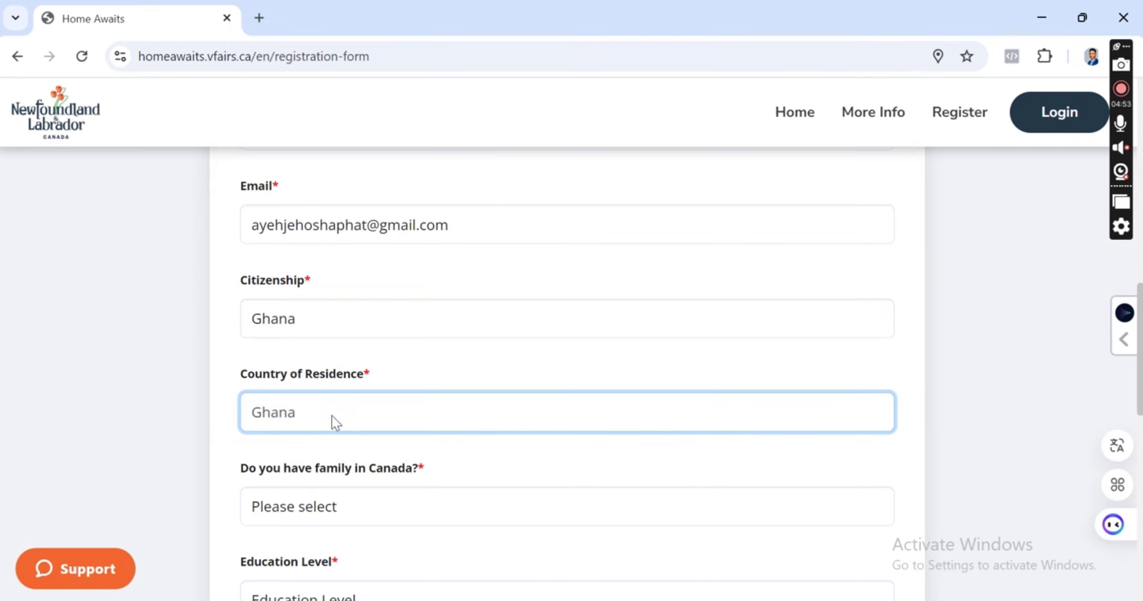
scroll(333, 418, down, 2)
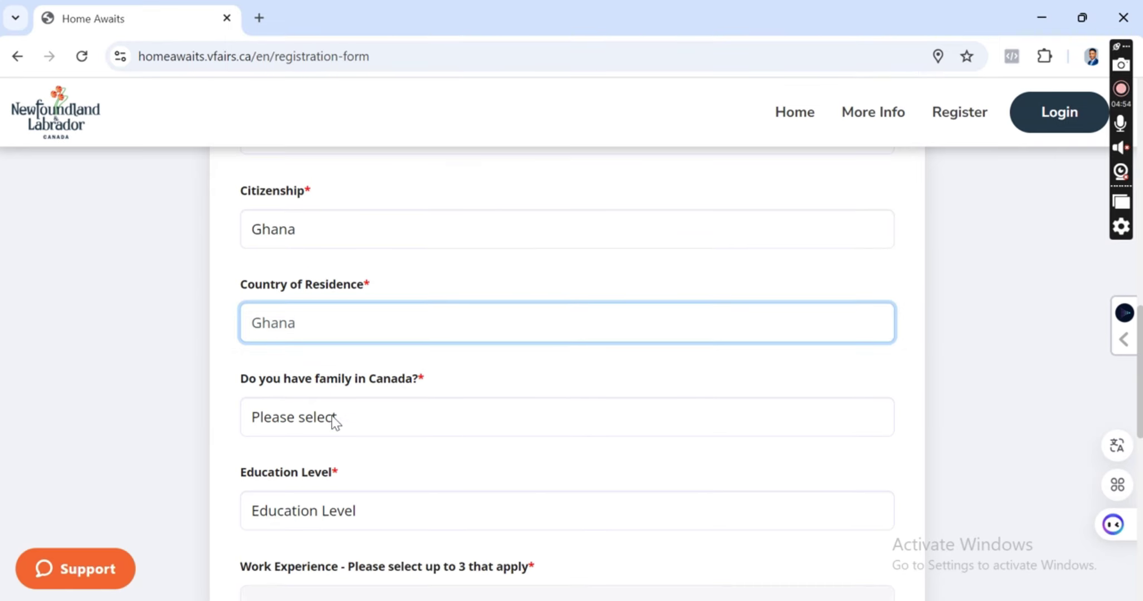
Answer No to 'Do you have family in Canada?'.
click(367, 423)
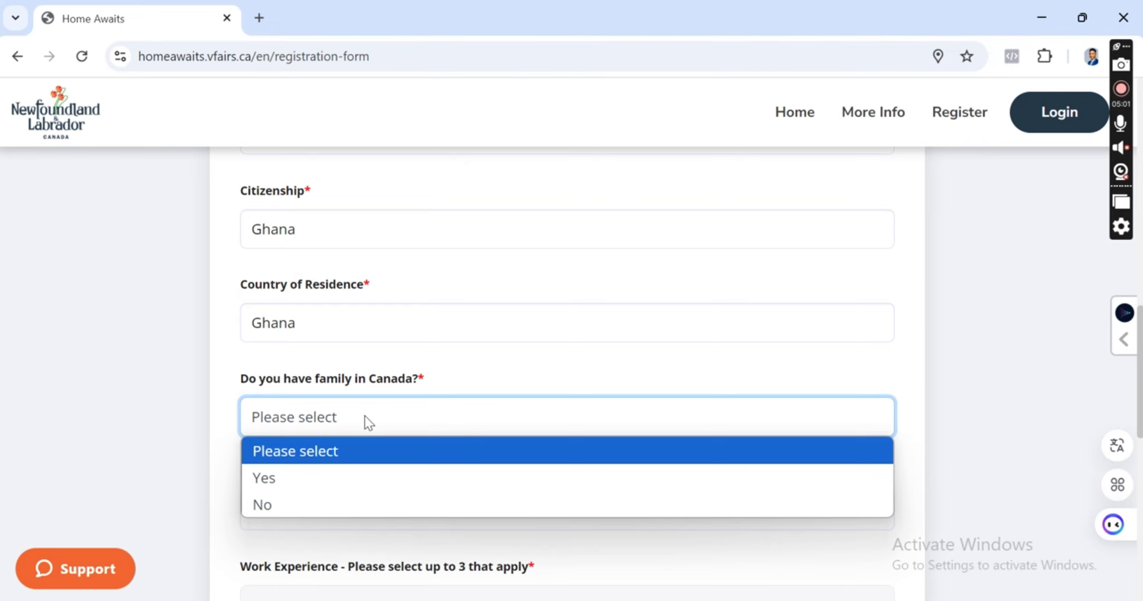
click(262, 505)
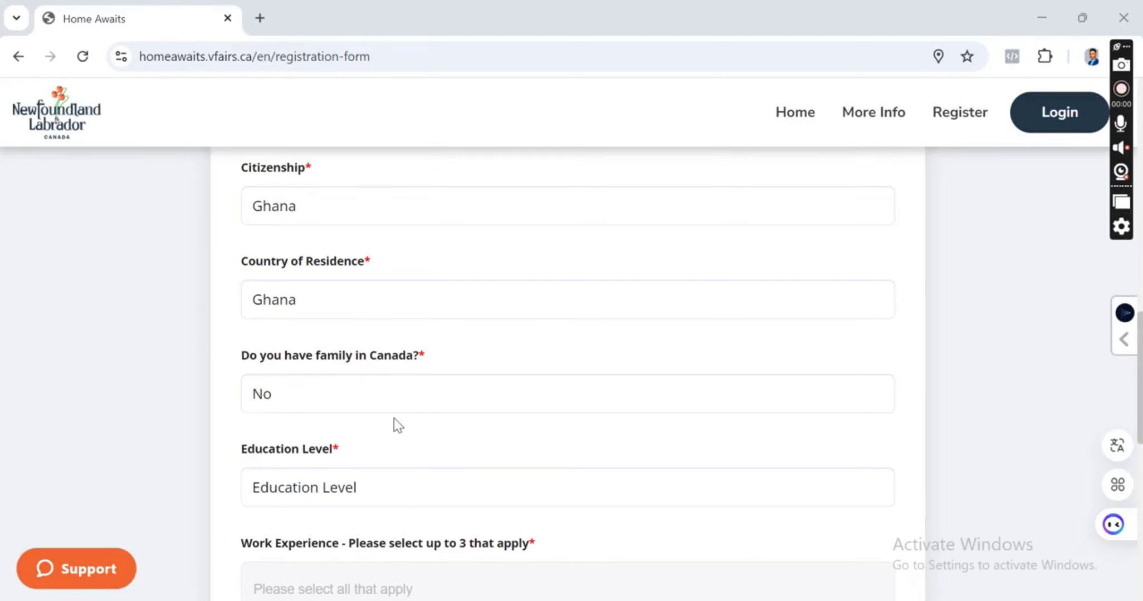
click(397, 400)
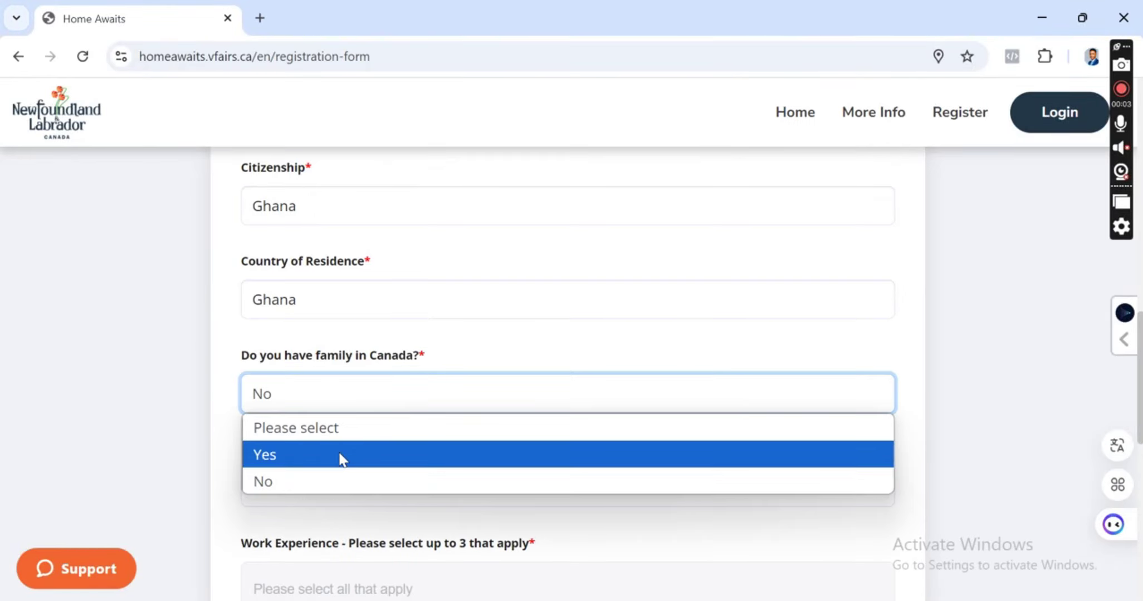
click(333, 473)
scroll(388, 415, down, 5)
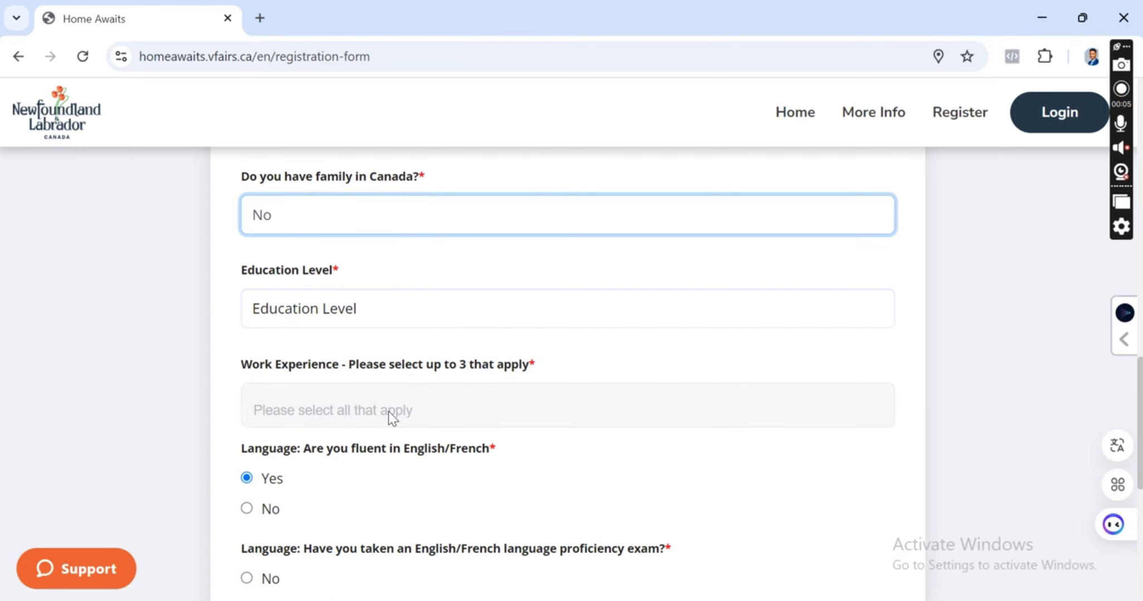
scroll(374, 304, up, 2)
scroll(379, 334, up, 2)
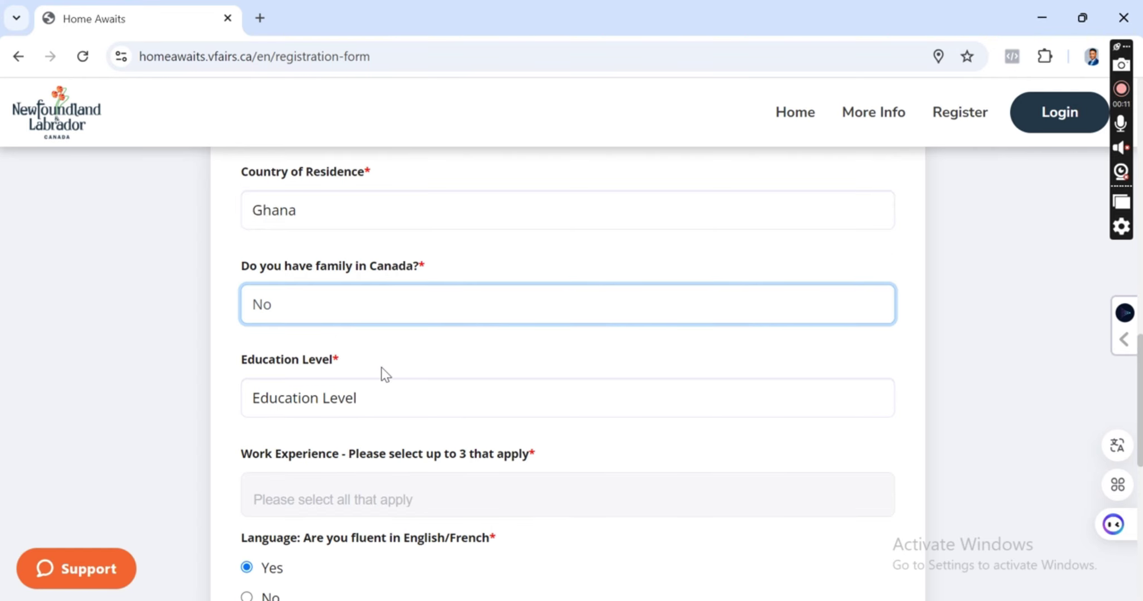
Choose Bachelor as the Education Level.
scroll(384, 374, down, 4)
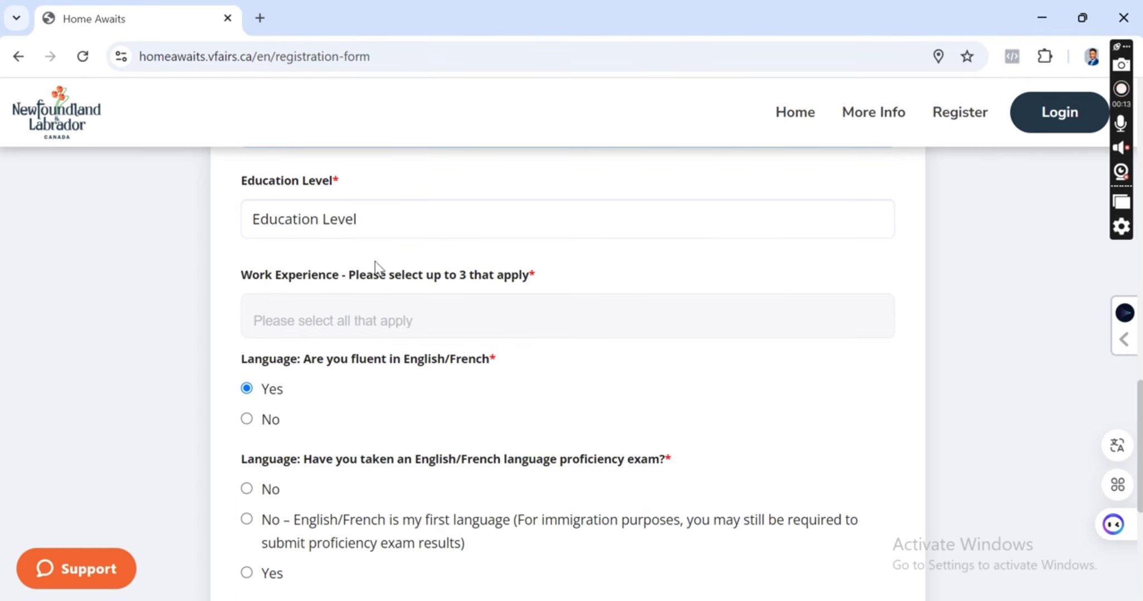
click(378, 226)
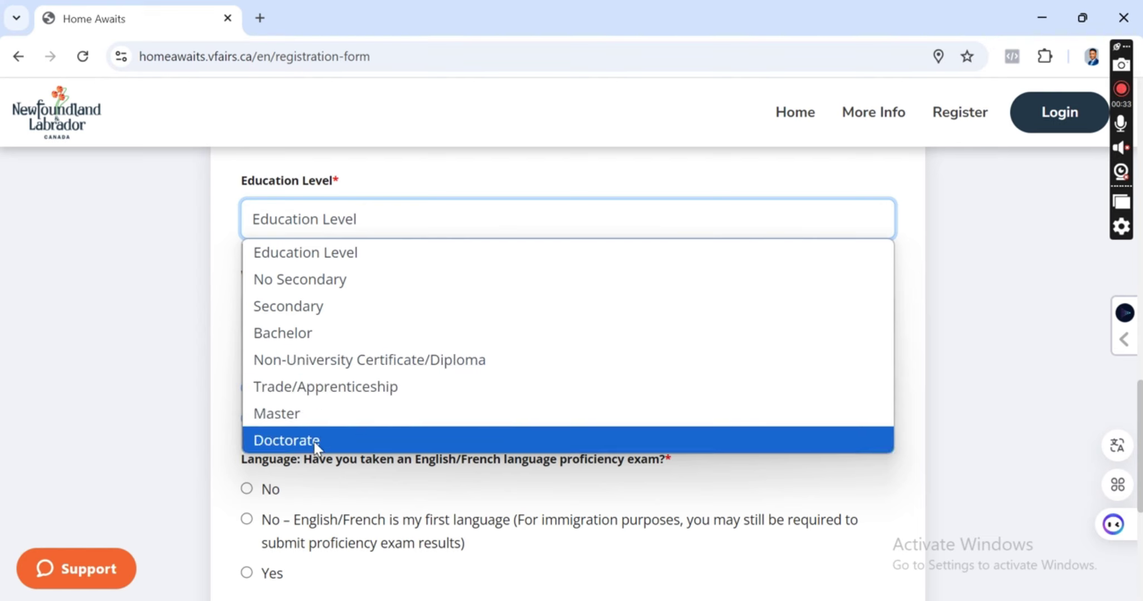
click(355, 342)
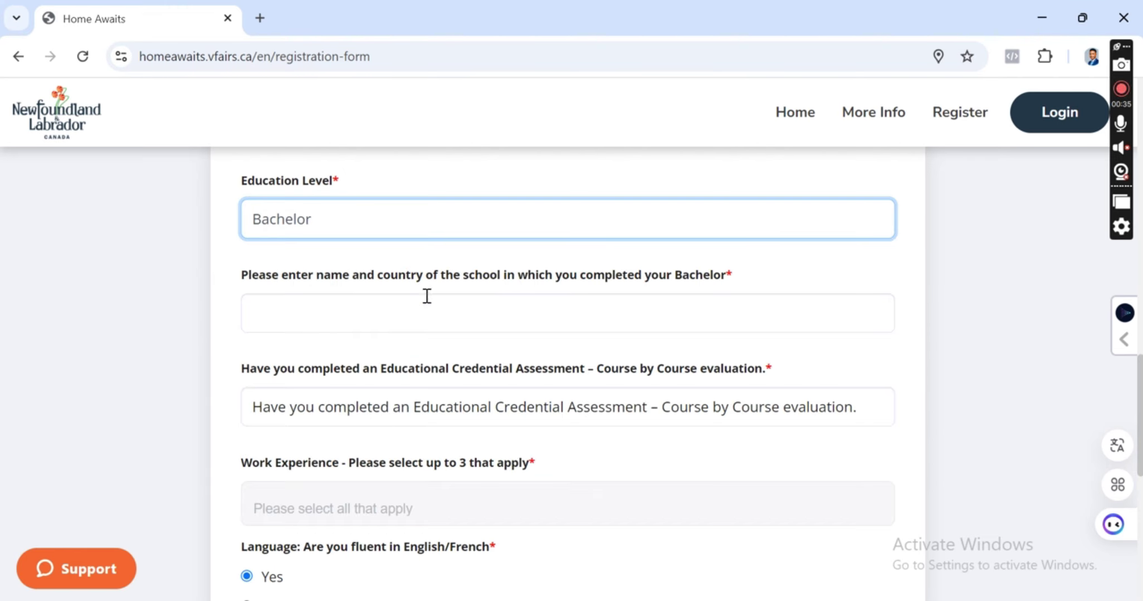
scroll(432, 293, down, 2)
scroll(432, 293, up, 2)
Enter UNIVERSITY OF GHANA as the school where the education was completed.
click(380, 409)
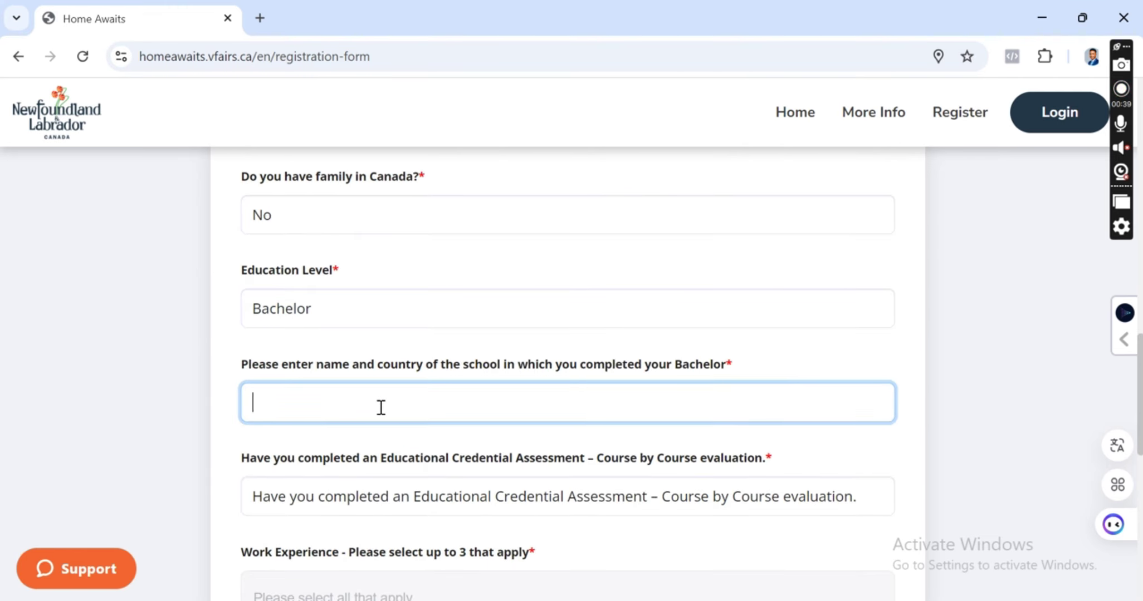
text(UNIVERS)
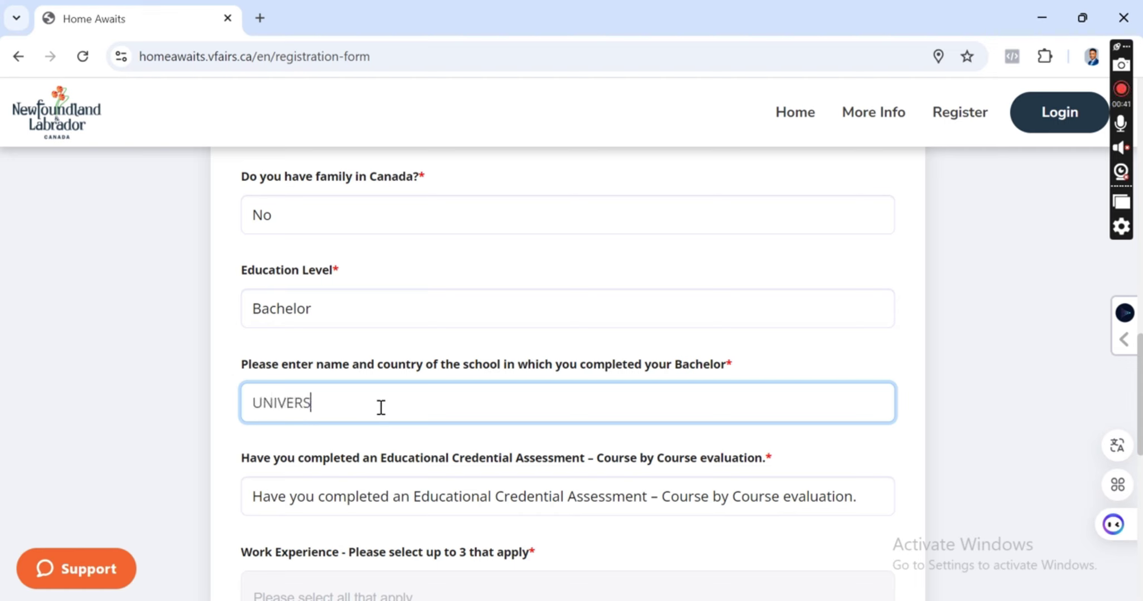
text(ITY OF )
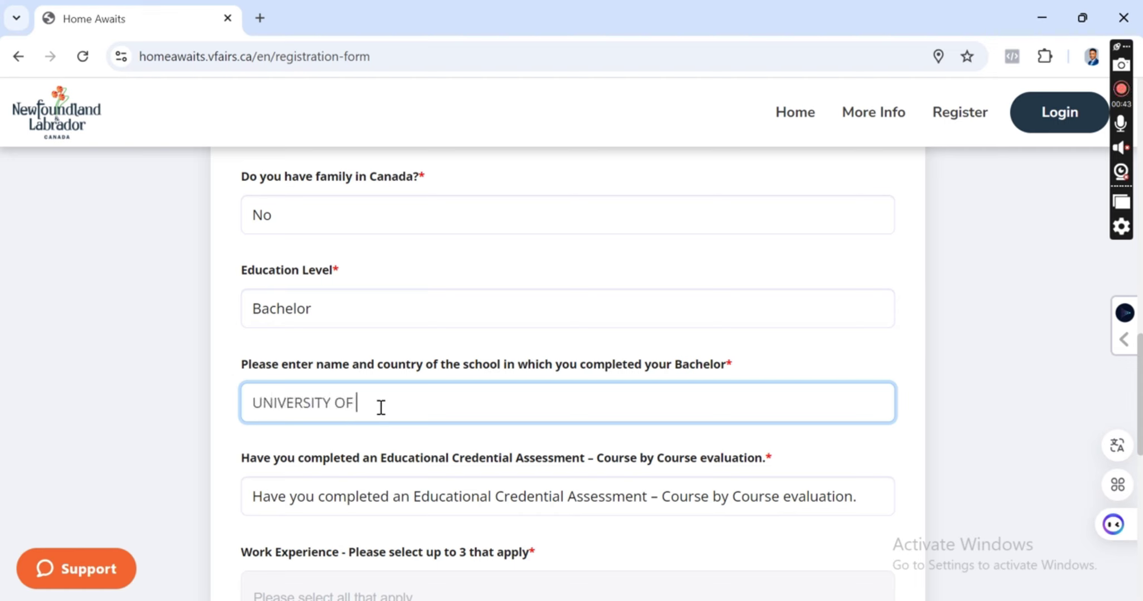
text(GHANA)
scroll(380, 408, down, 2)
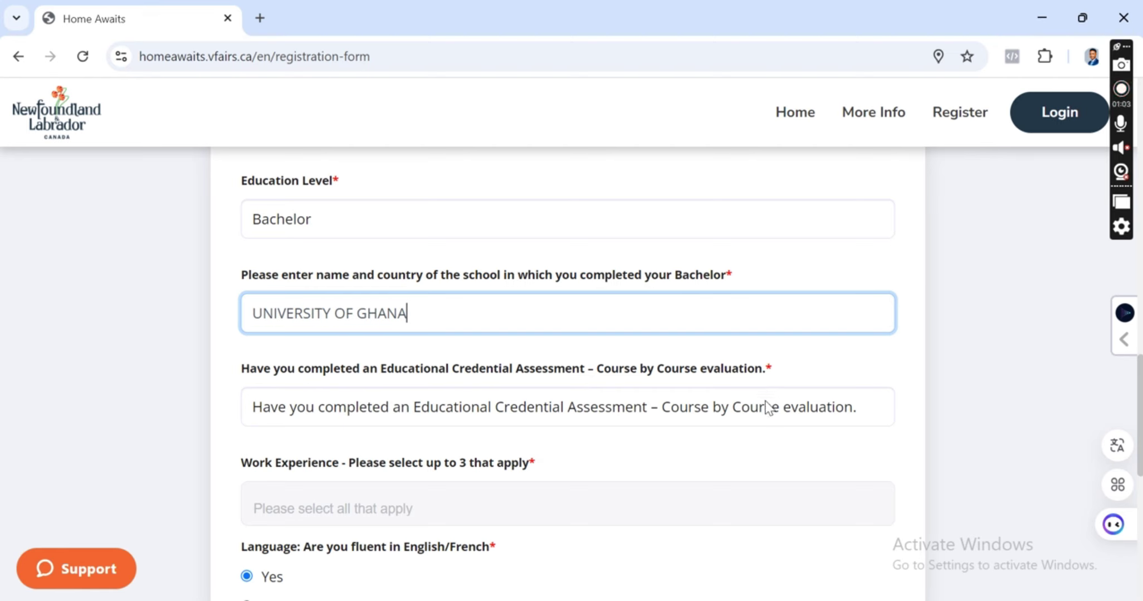
click(767, 409)
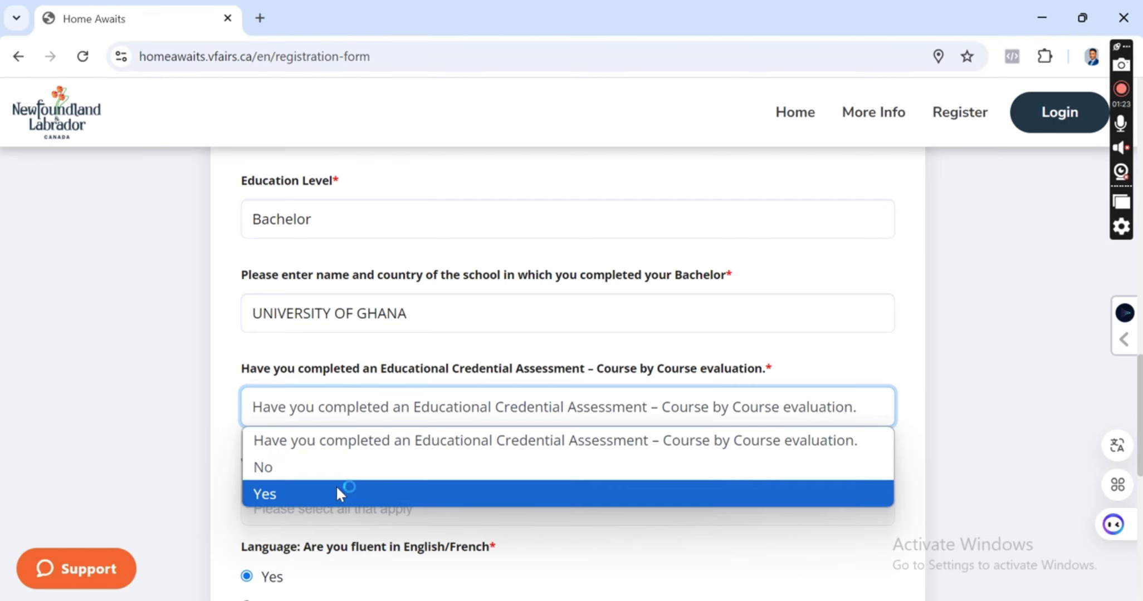
Answer No to the credential assessment question and add Data Analyst to Work Experience.
click(342, 476)
scroll(423, 398, down, 3)
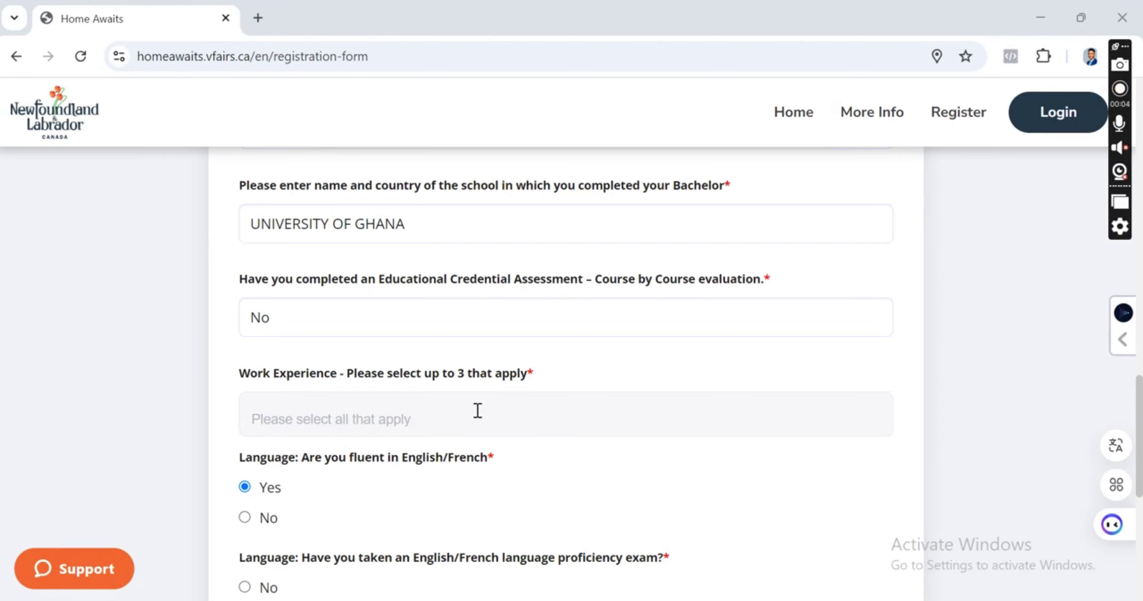
click(477, 411)
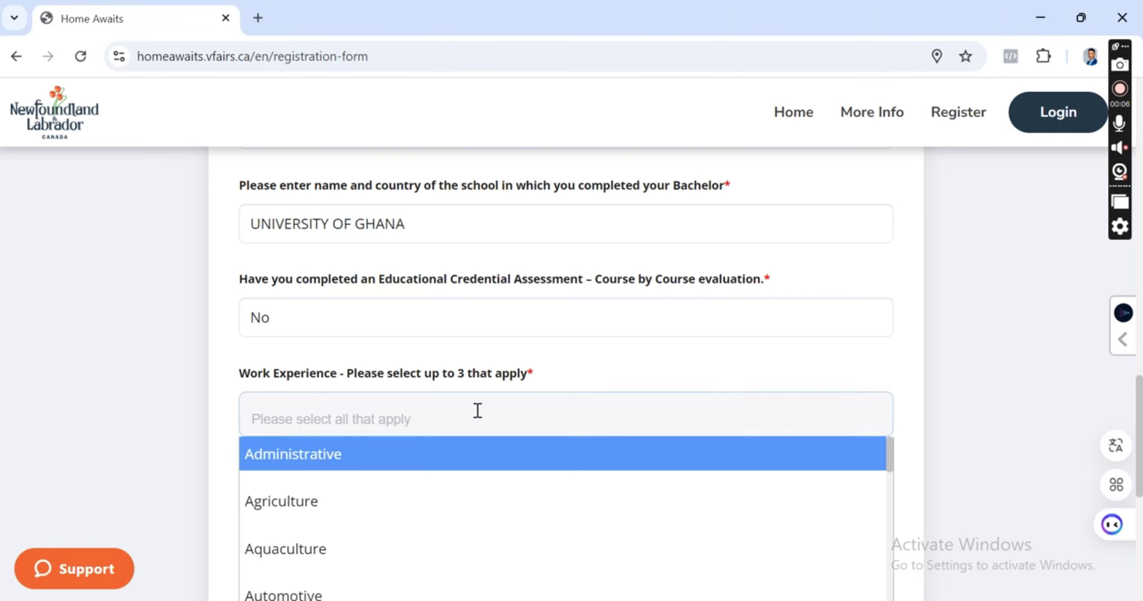
scroll(449, 464, down, 6)
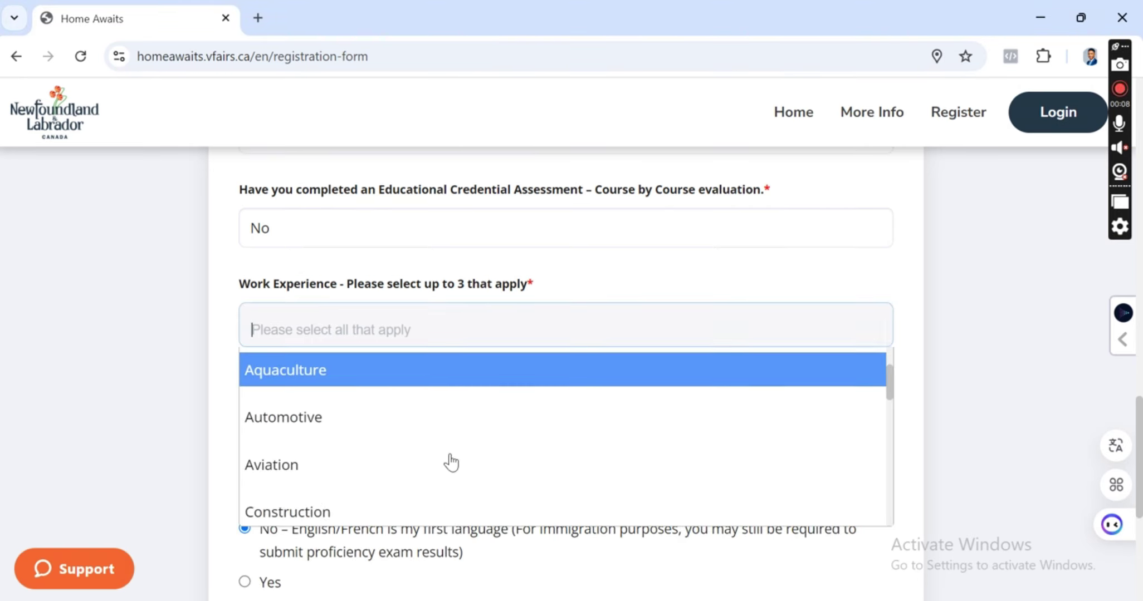
click(322, 441)
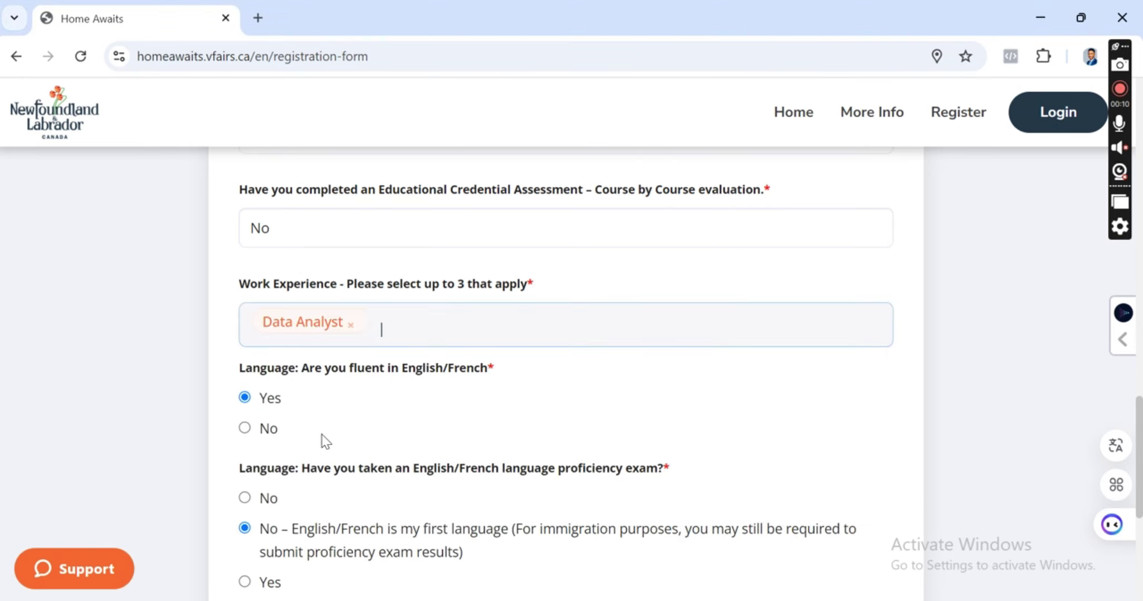
Add Technology to Work Experience and set its subfield to Data Analyst.
click(467, 340)
scroll(413, 442, down, 3)
scroll(413, 442, down, 3)
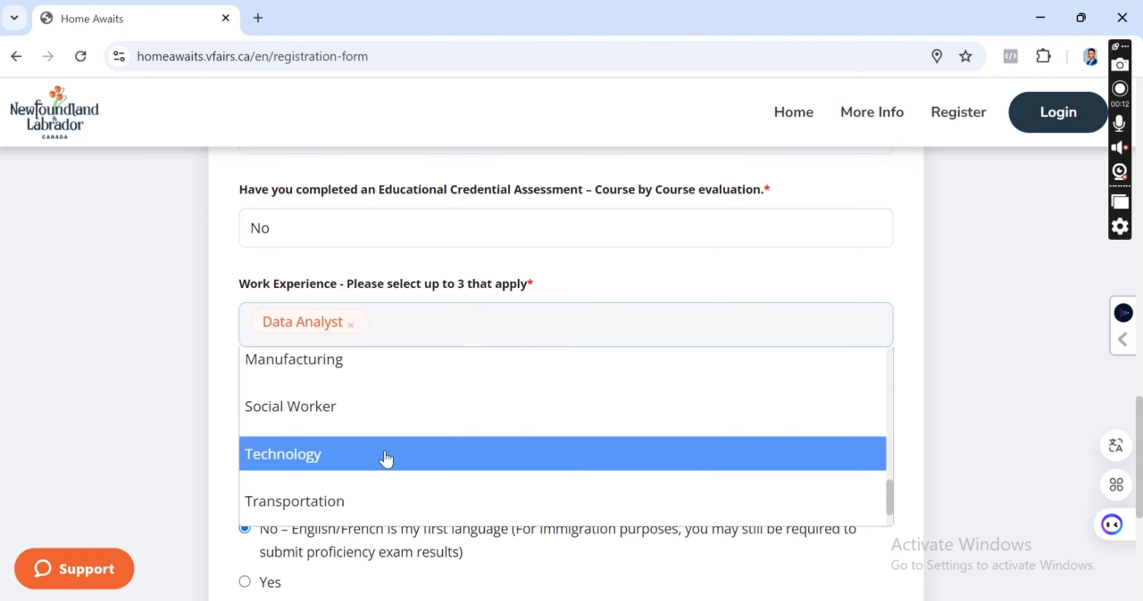
click(383, 462)
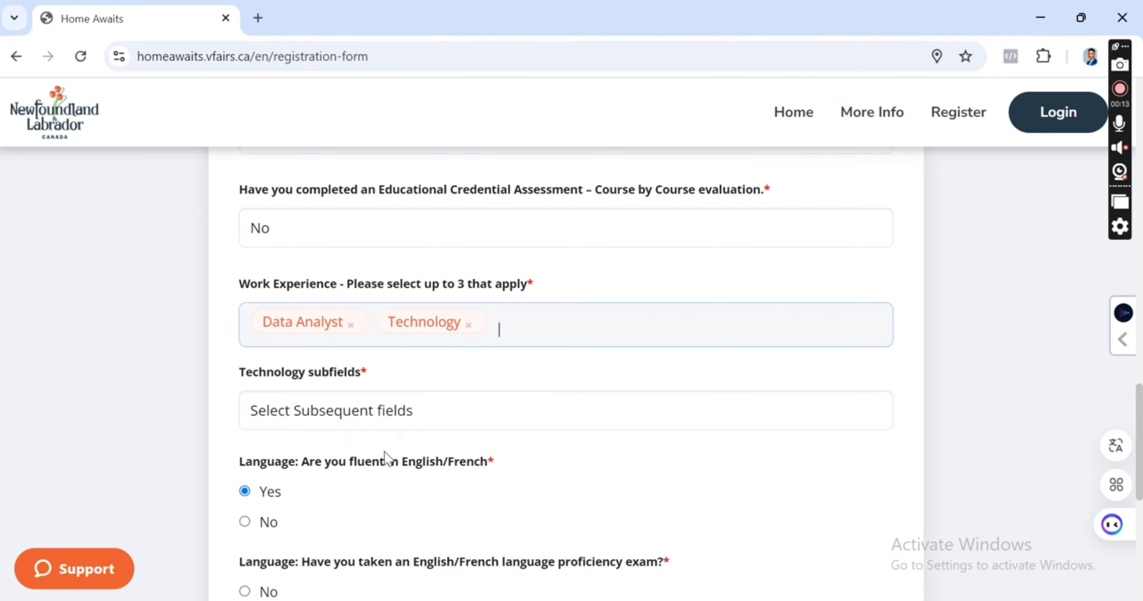
click(459, 414)
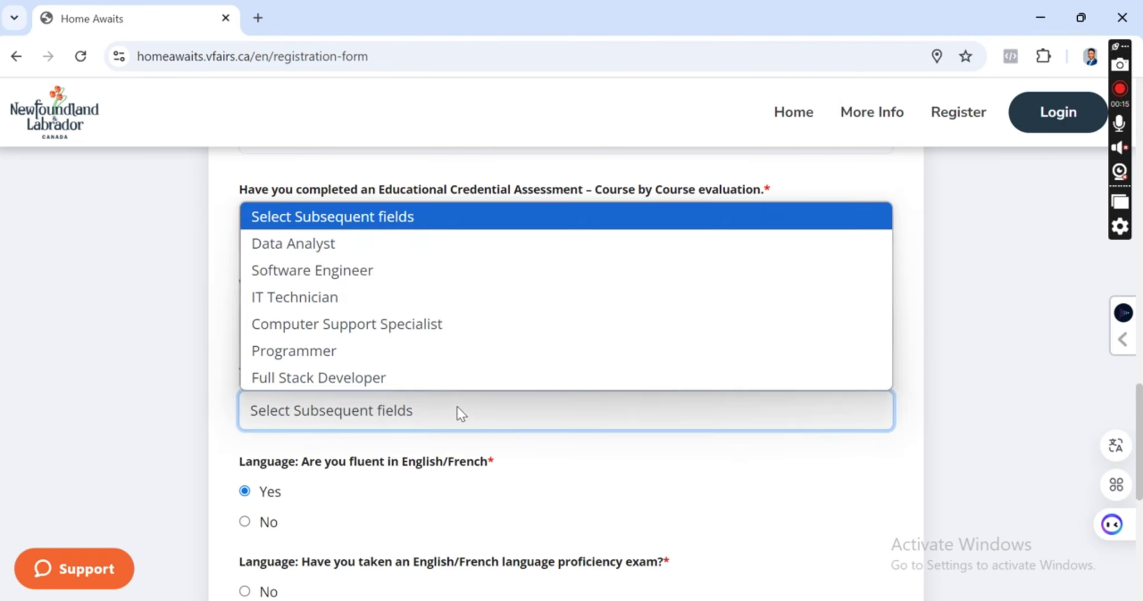
click(373, 246)
scroll(414, 445, down, 2)
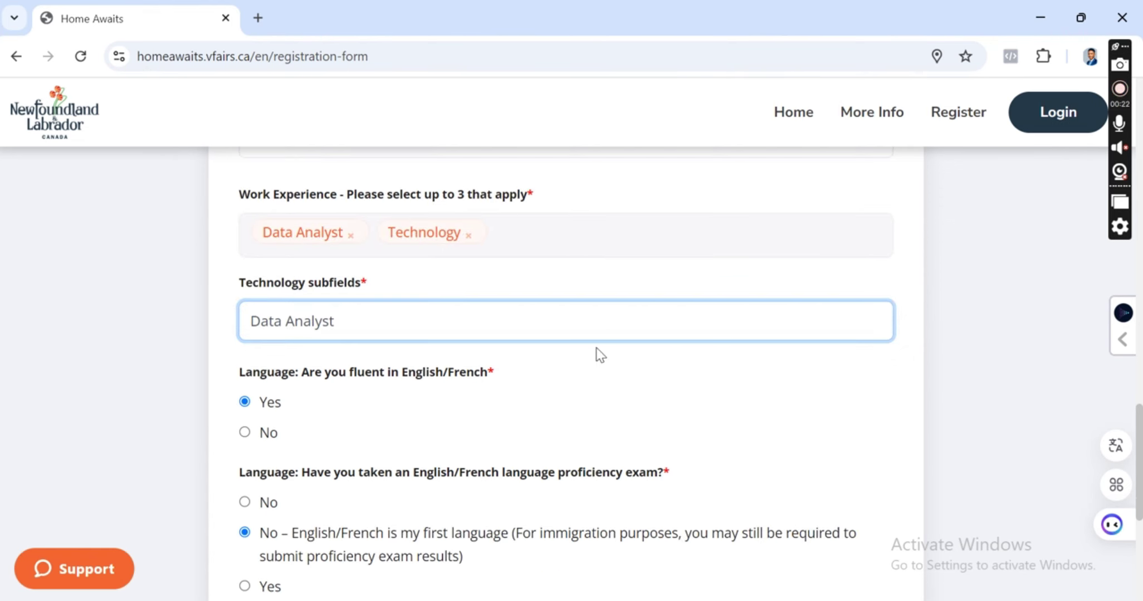
scroll(383, 427, down, 2)
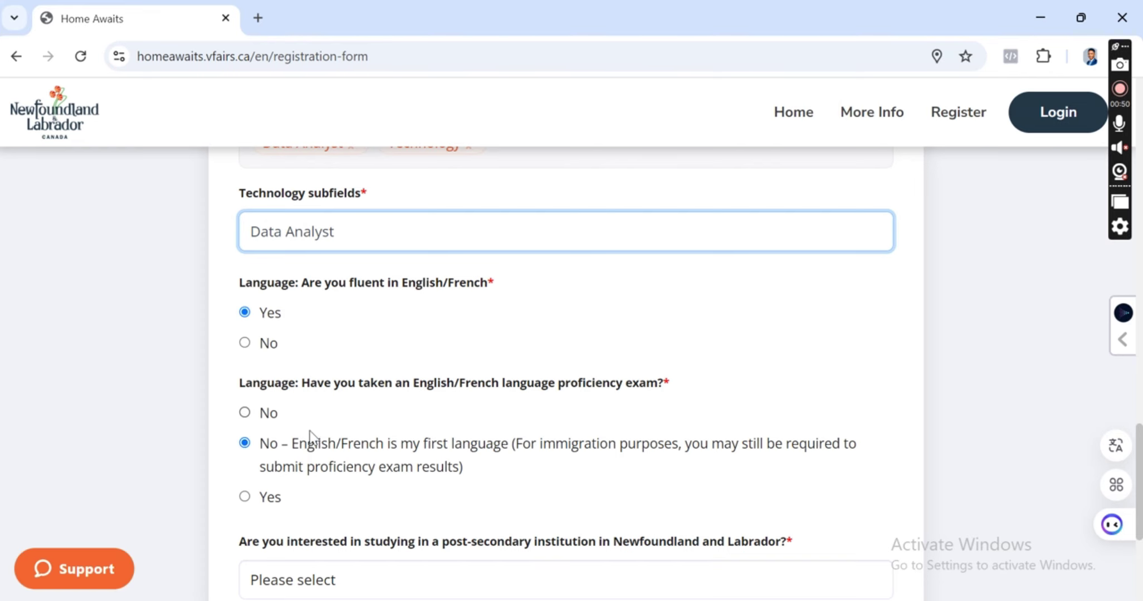
scroll(311, 428, down, 2)
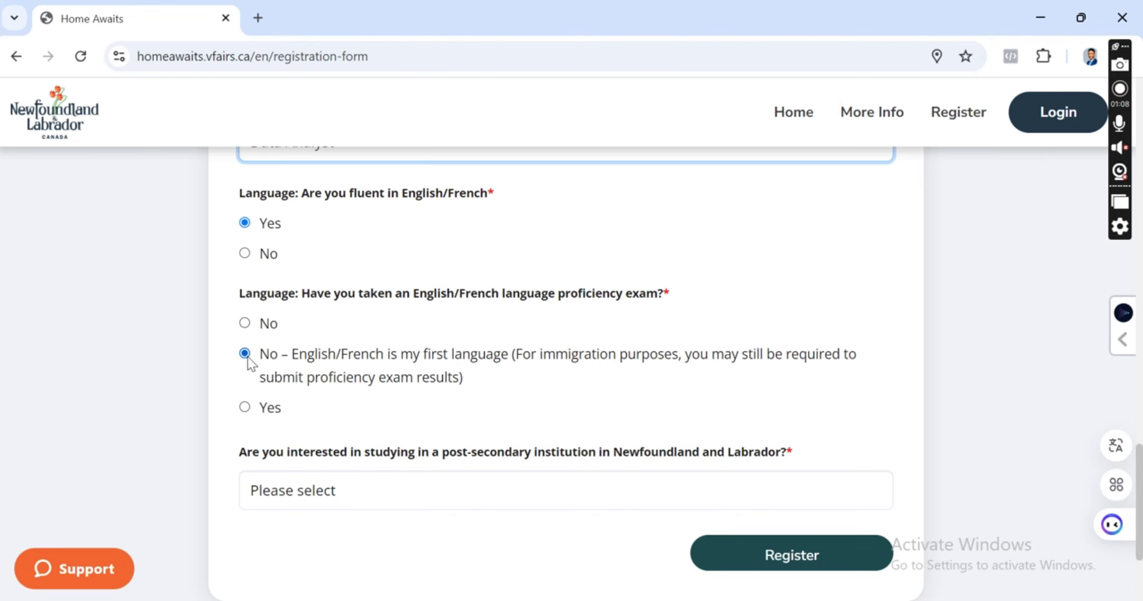
Set the Newfoundland and Labrador post-secondary study answer to No after briefly trying Yes.
scroll(373, 384, down, 2)
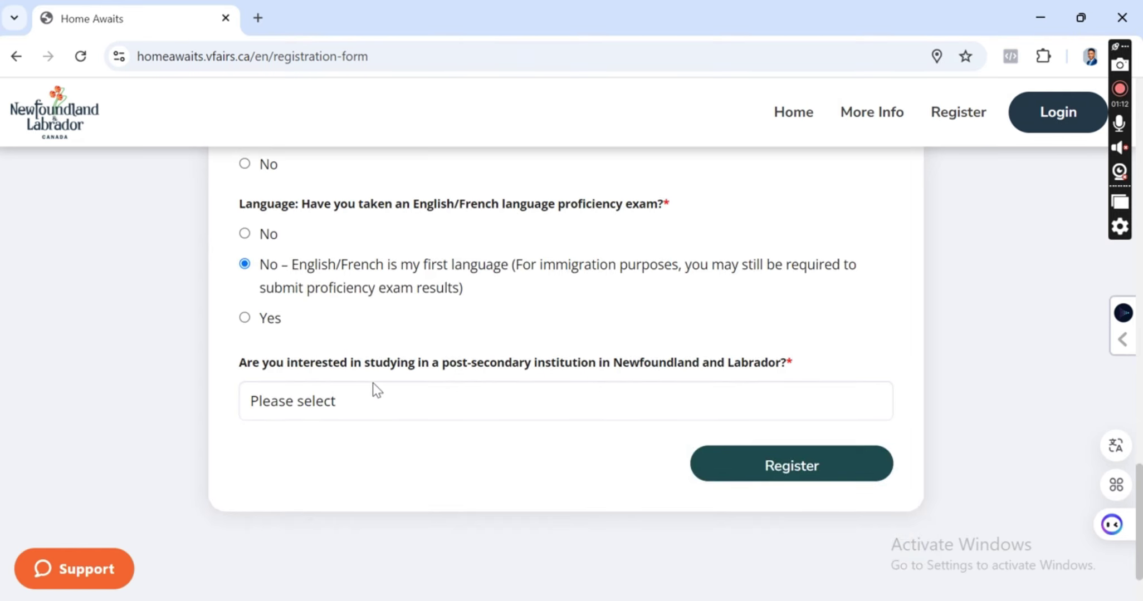
click(374, 388)
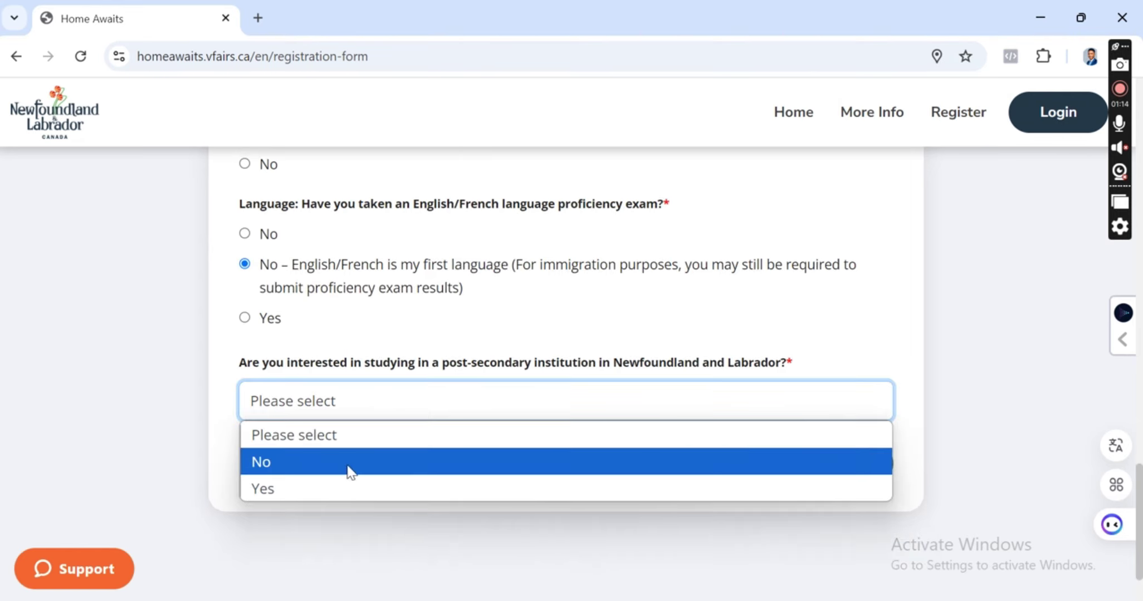
click(329, 489)
scroll(397, 406, down, 3)
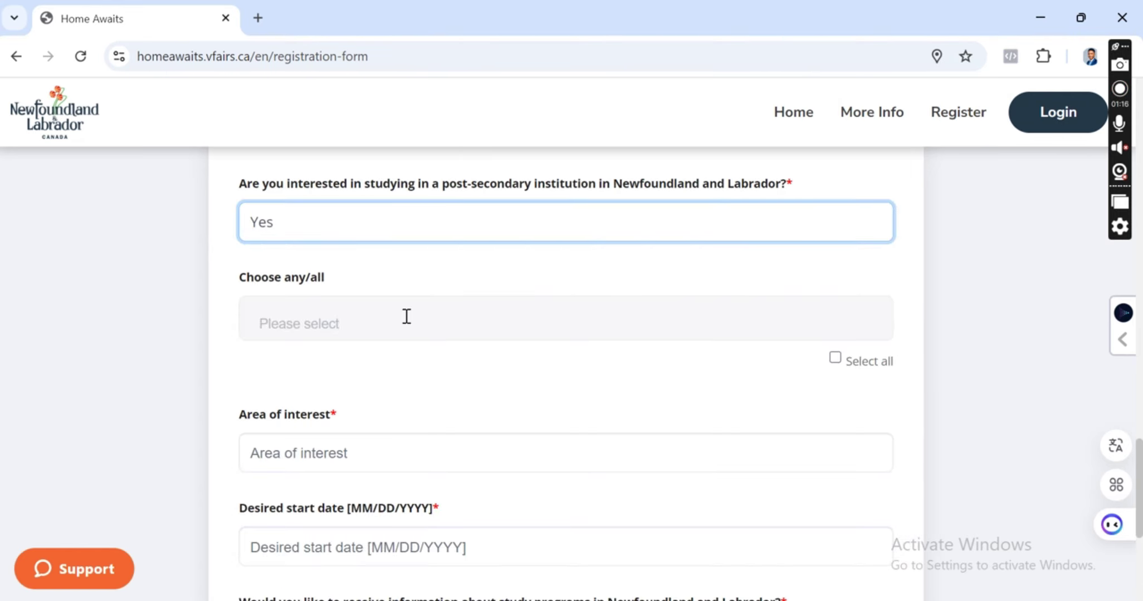
click(406, 316)
scroll(406, 357, down, 3)
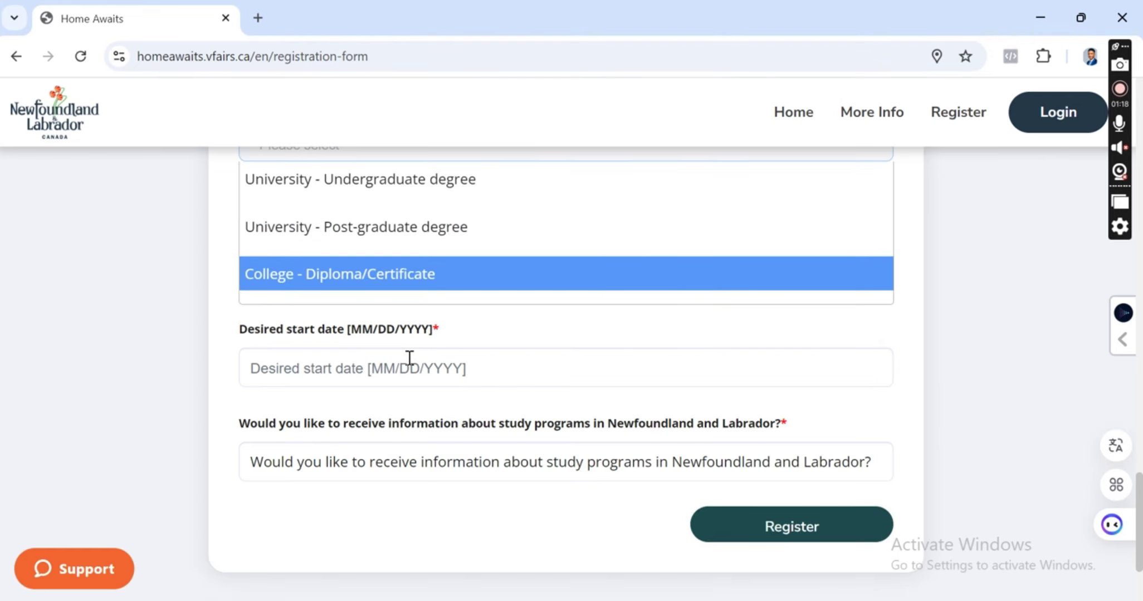
click(449, 362)
scroll(357, 388, up, 3)
scroll(359, 388, up, 3)
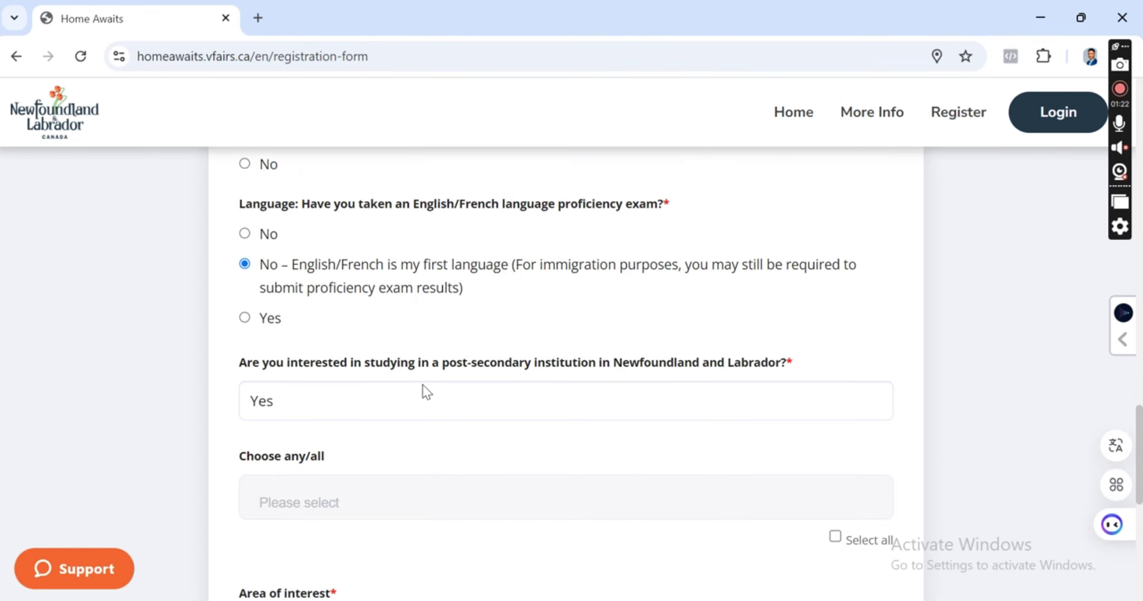
click(424, 392)
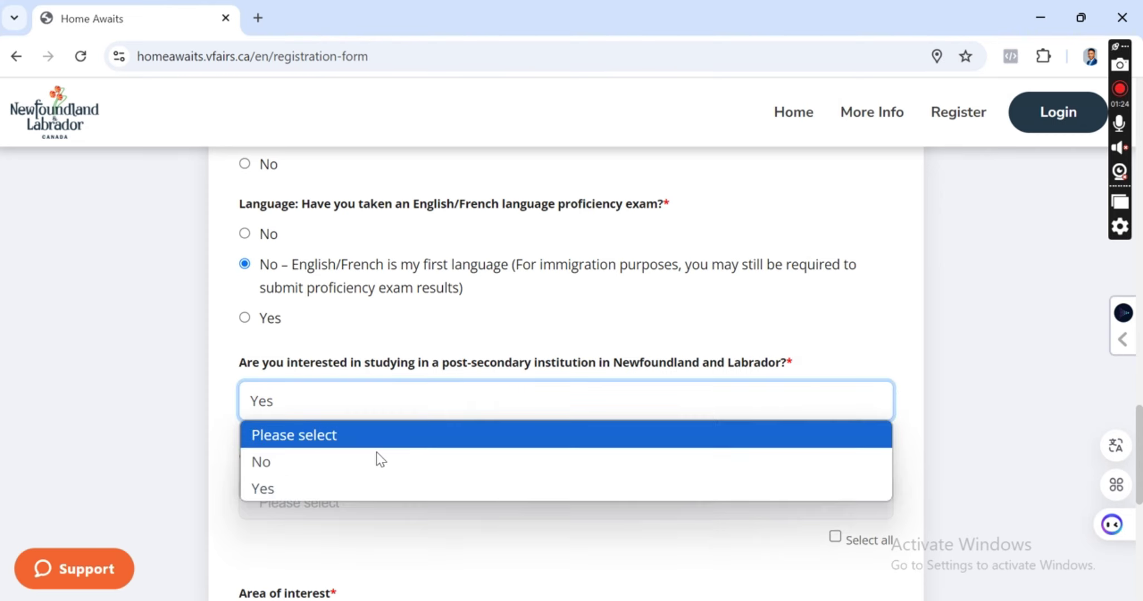
click(341, 467)
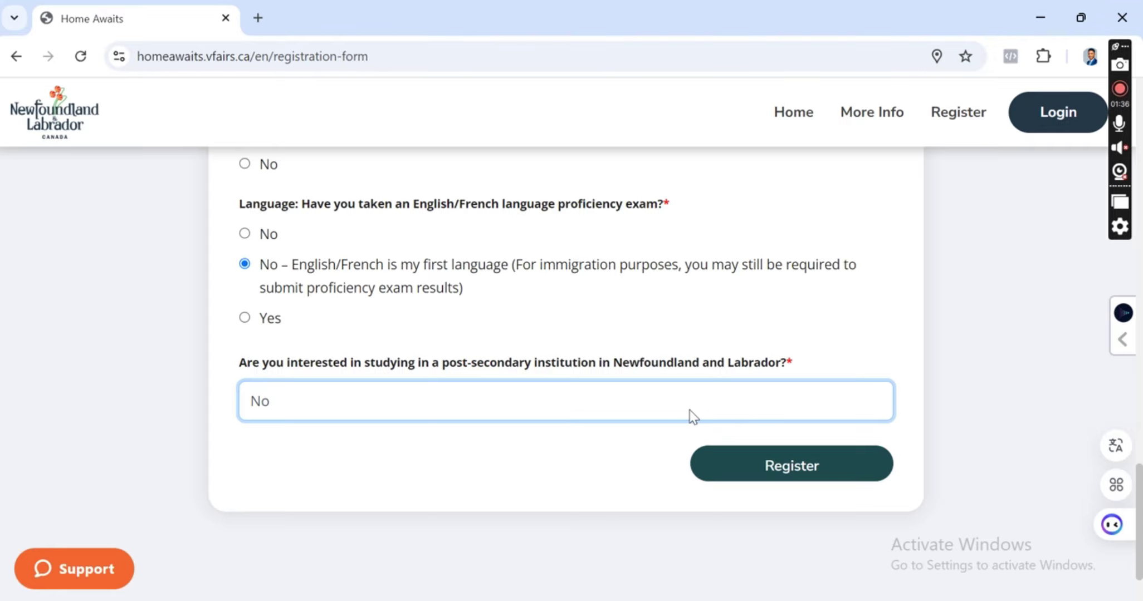
scroll(545, 429, up, 20)
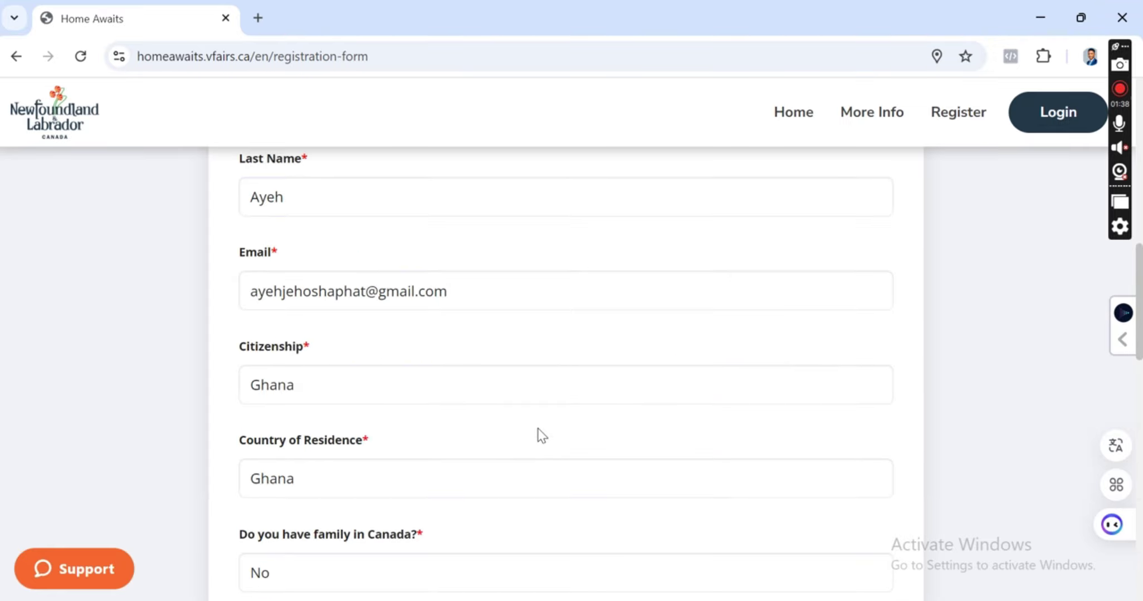
scroll(539, 429, down, 6)
scroll(538, 429, down, 15)
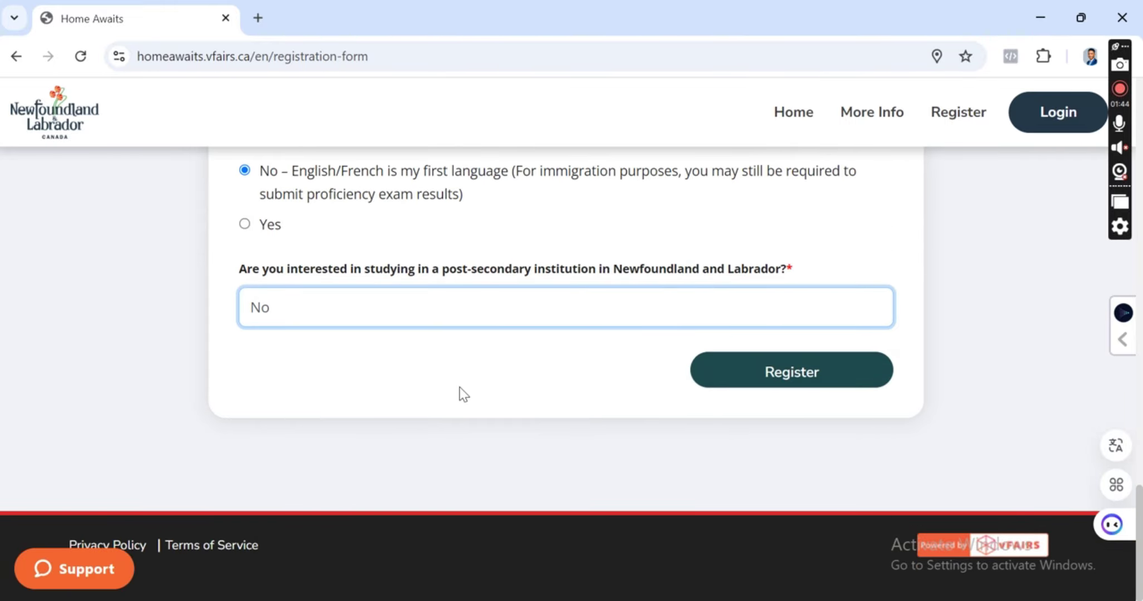
scroll(462, 393, up, 10)
scroll(335, 353, down, 5)
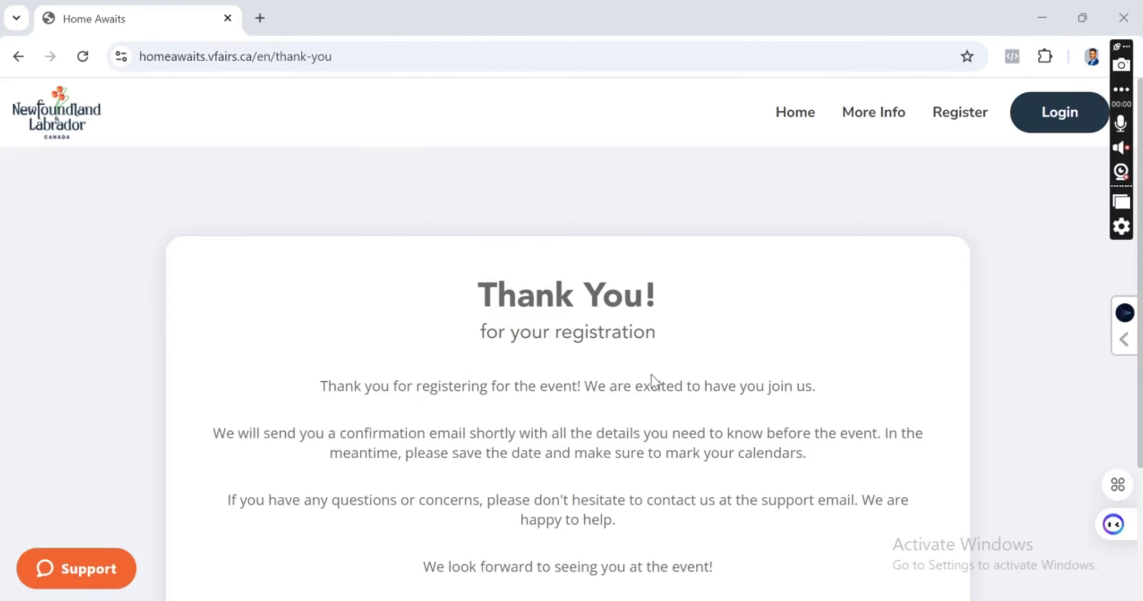
Scroll through the Home Awaits Thank You registration confirmation page.
scroll(676, 321, down, 2)
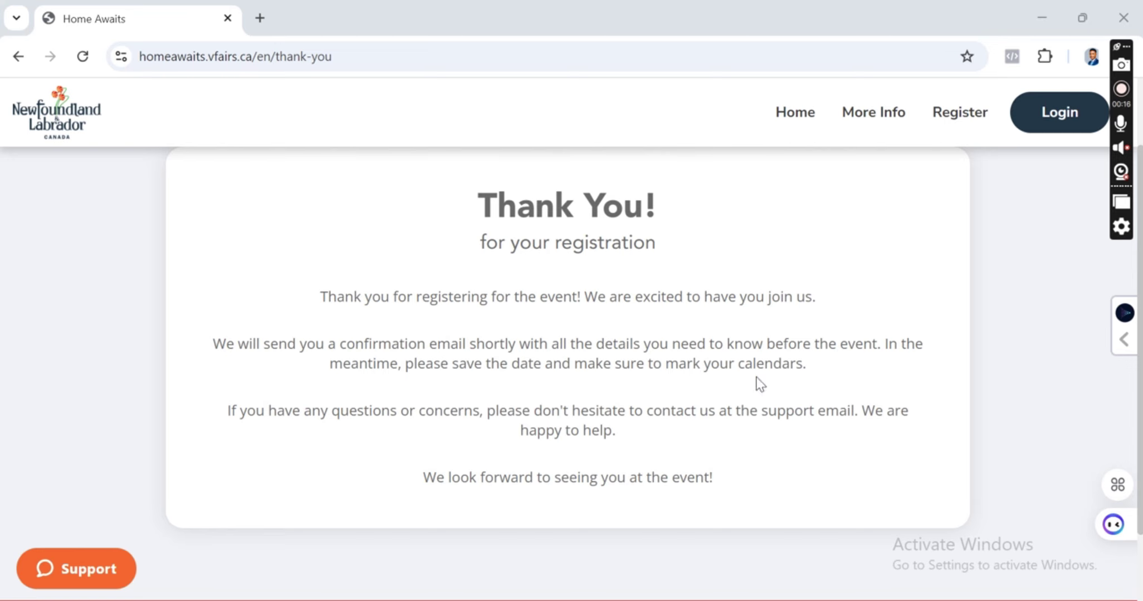
scroll(576, 408, down, 2)
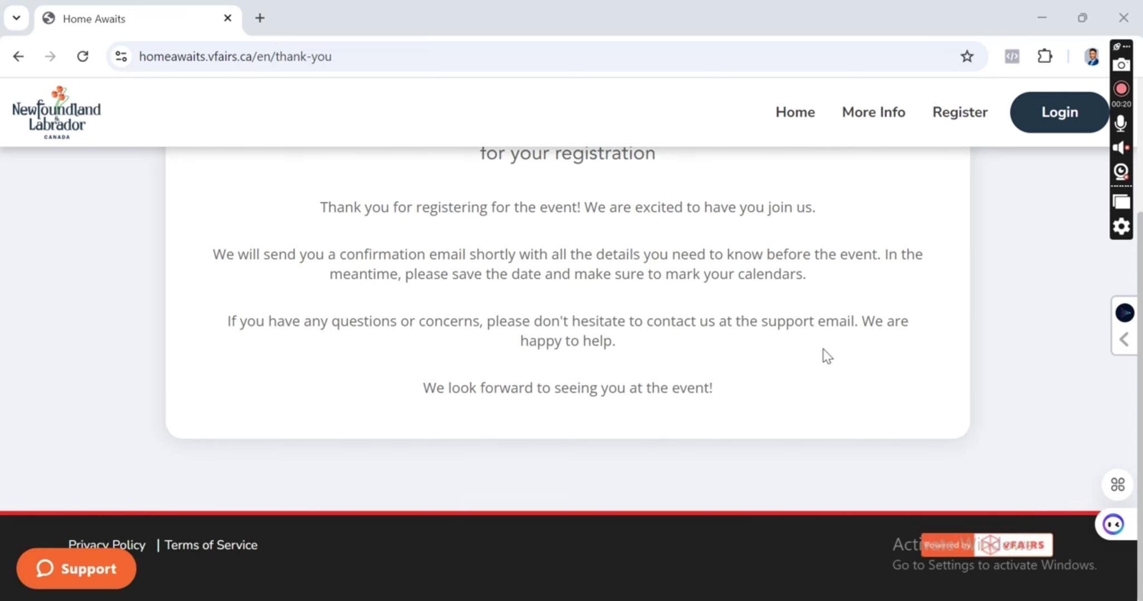
scroll(625, 370, up, 4)
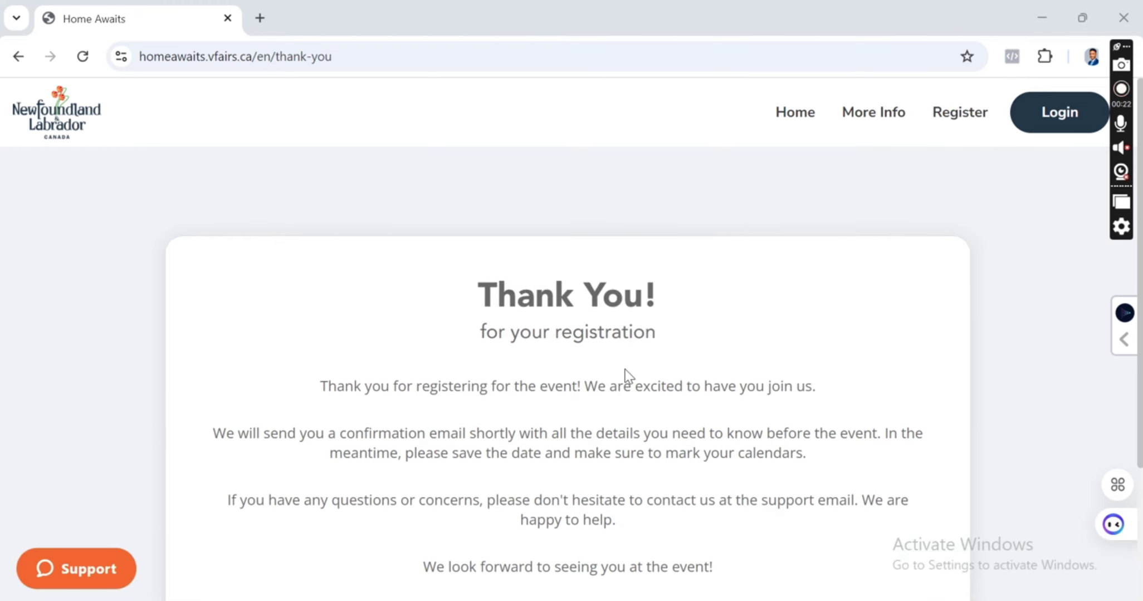
scroll(627, 377, down, 2)
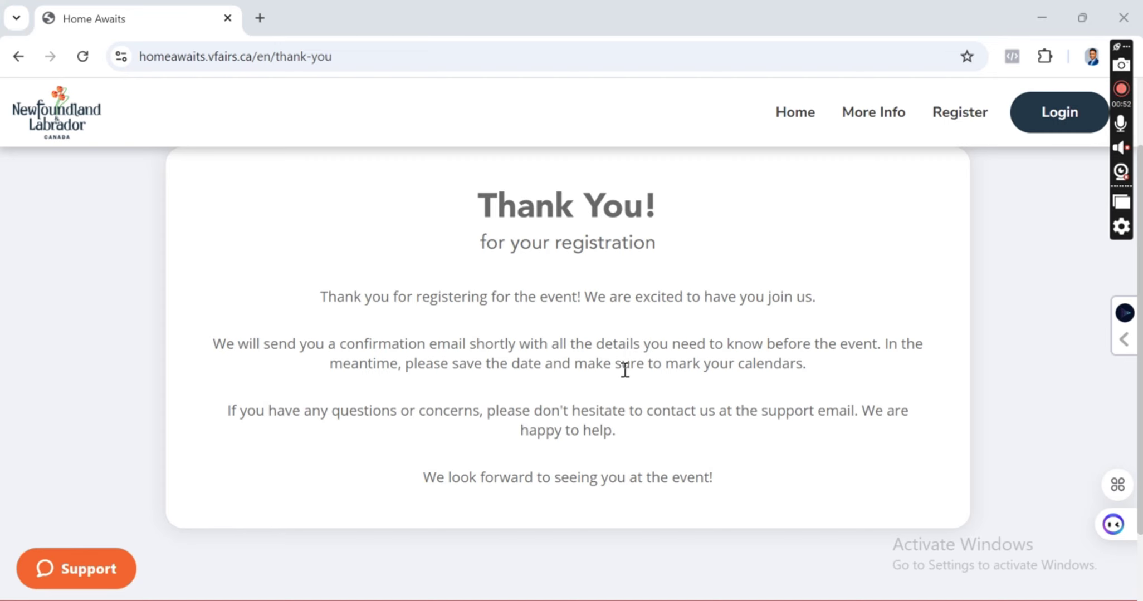
scroll(591, 328, down, 2)
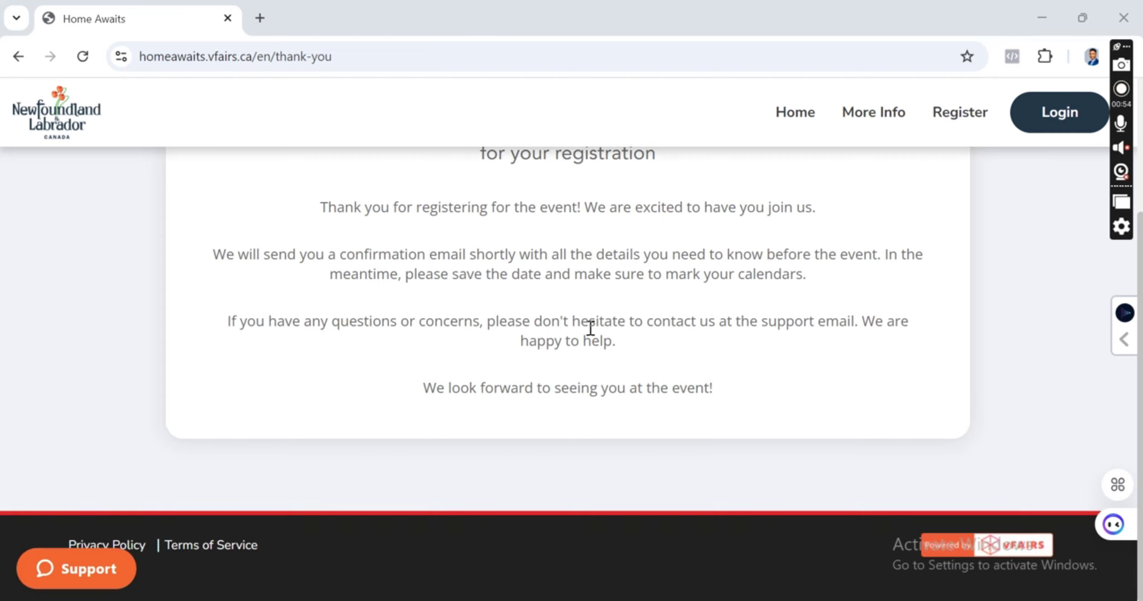
scroll(590, 329, up, 2)
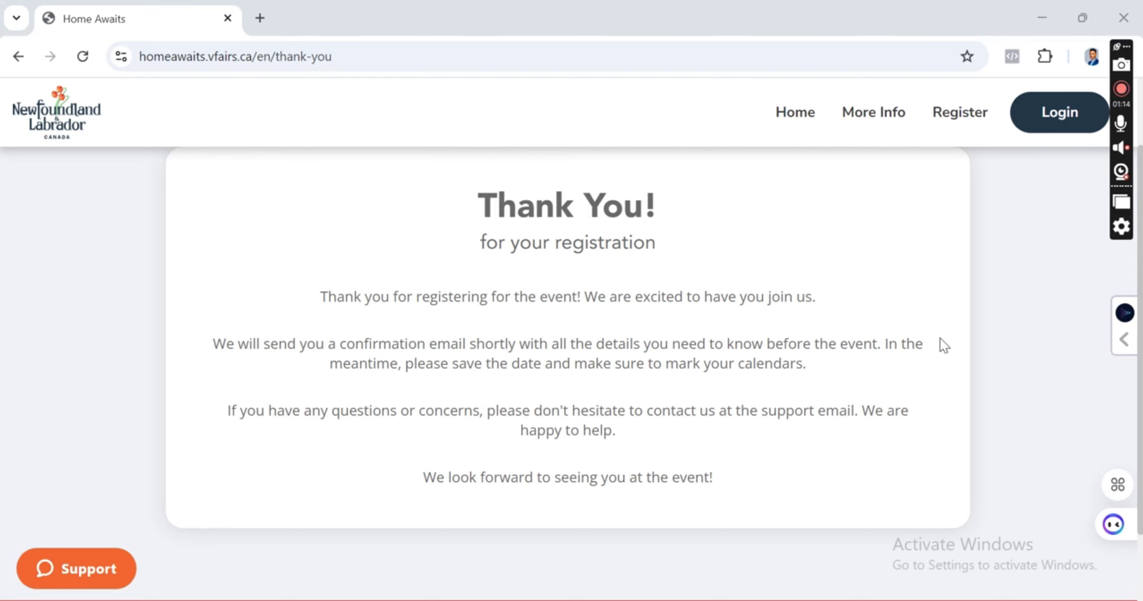
scroll(633, 303, down, 2)
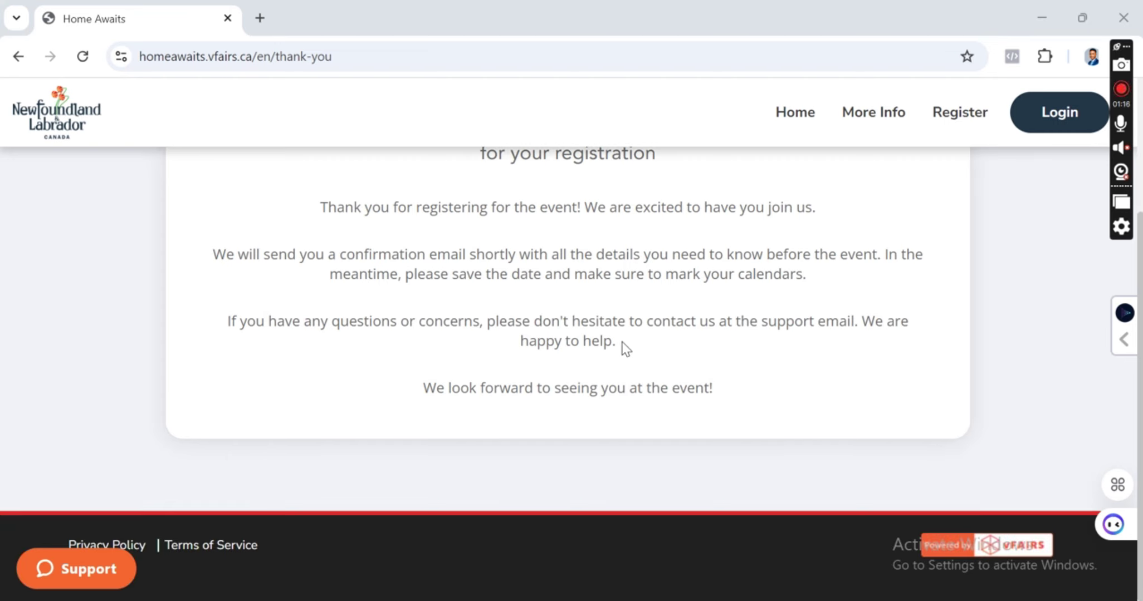
scroll(626, 349, up, 4)
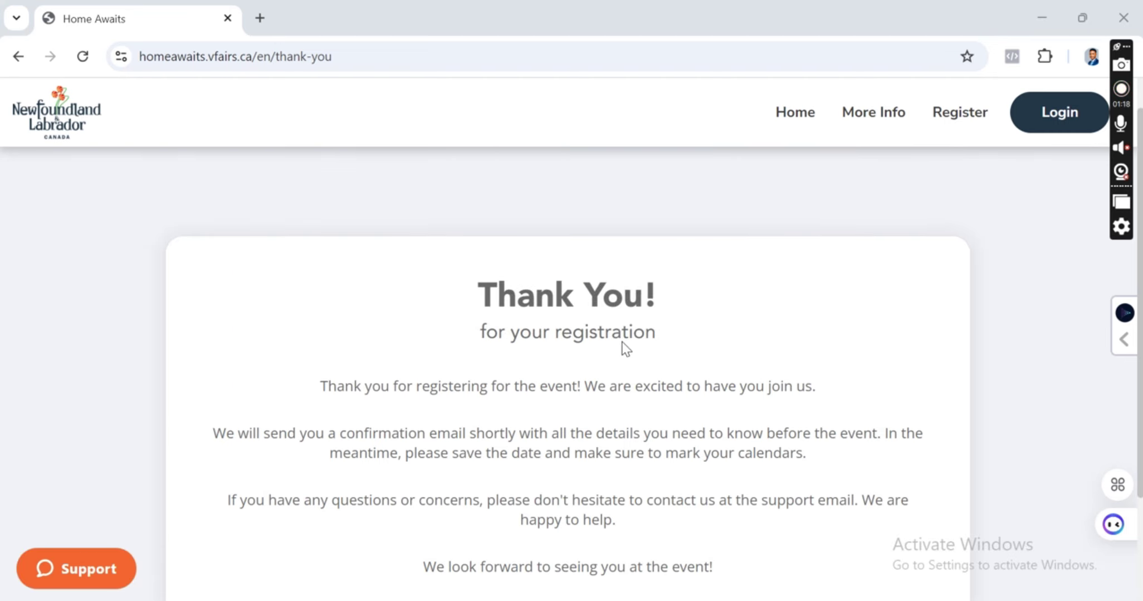